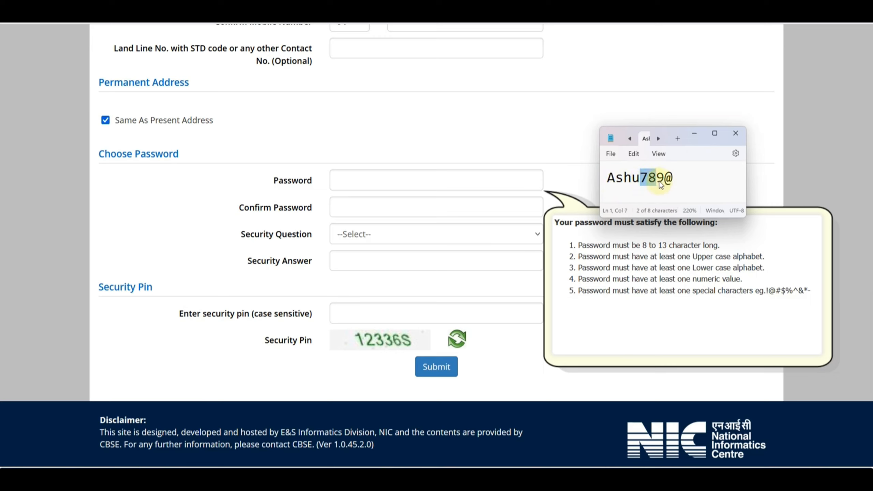
# Clear the selection in the saved-password note and return to the registration form.
pyautogui.moveTo(664, 180); pyautogui.dragTo(672, 182)
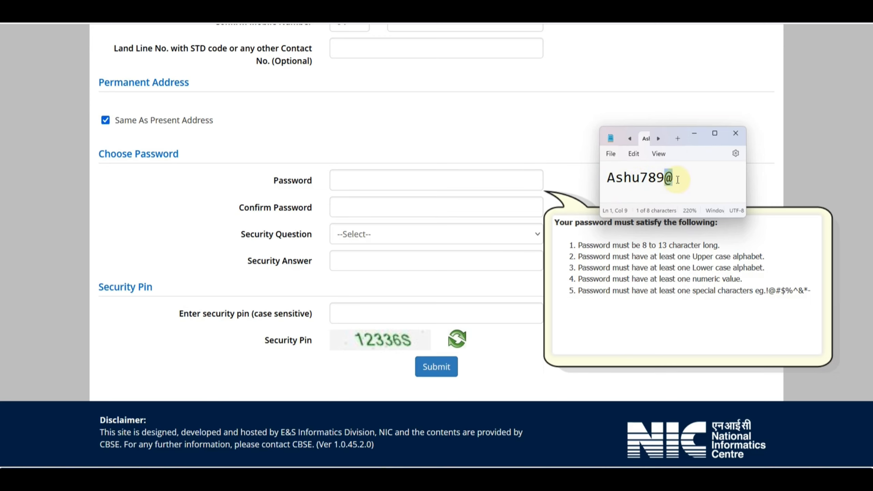
pyautogui.click(679, 179)
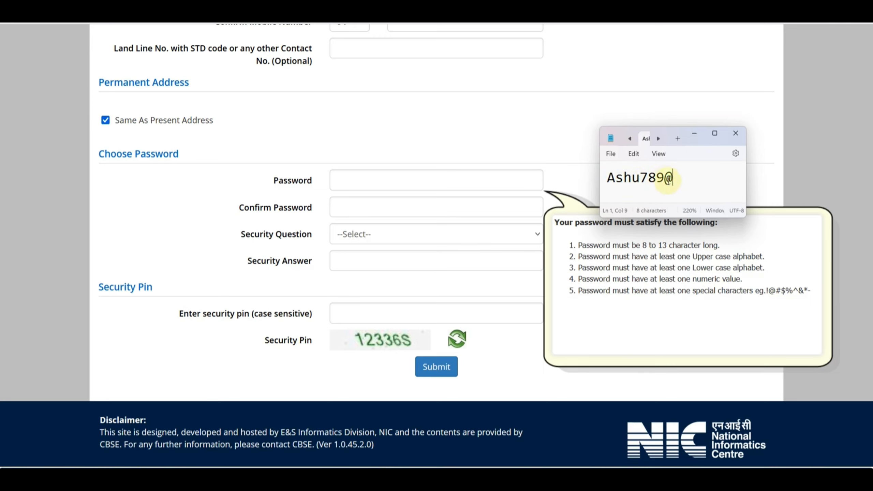
pyautogui.click(263, 195)
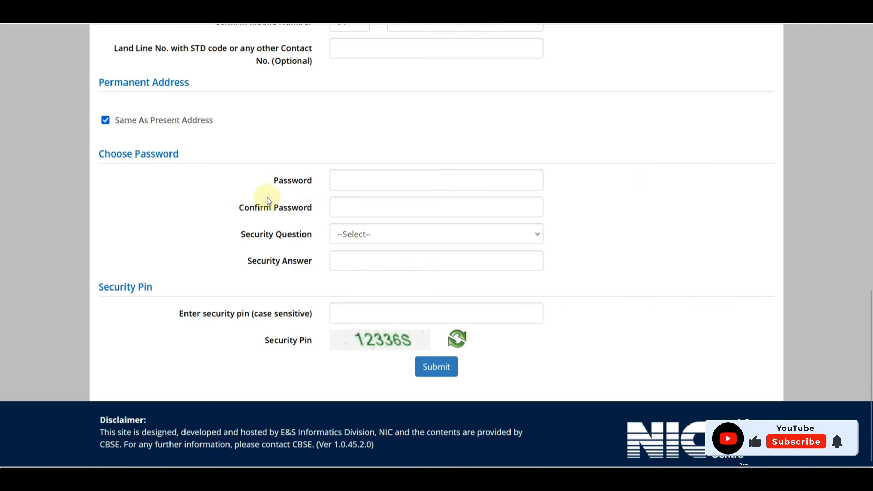
# Choose 'Which is the website you rarely visit ?' as security question and submit the form.
pyautogui.click(370, 234)
pyautogui.click(412, 271)
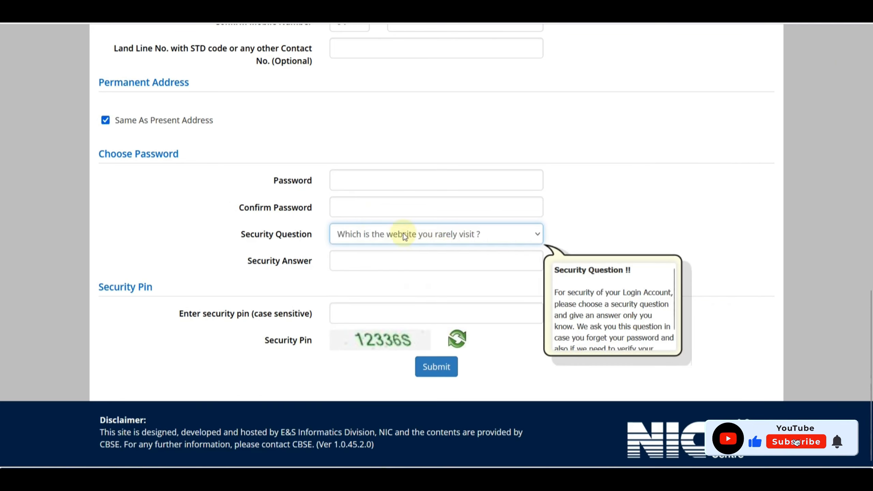
pyautogui.click(227, 249)
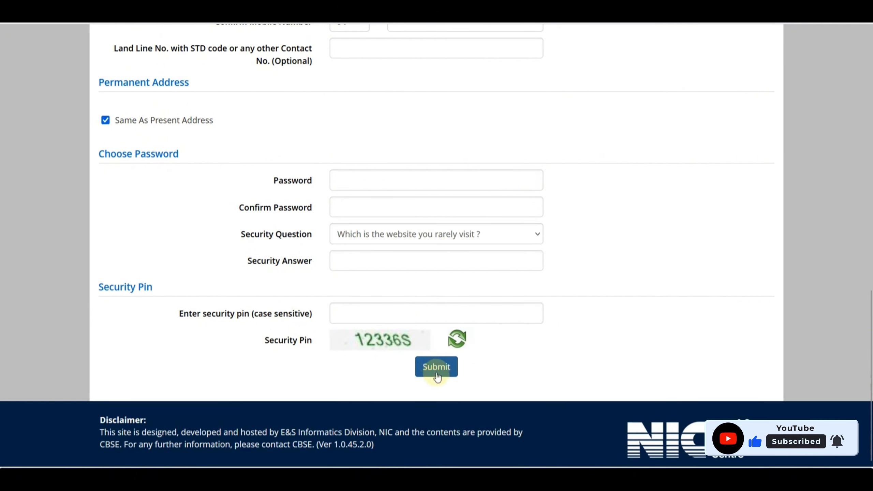
pyautogui.click(436, 366)
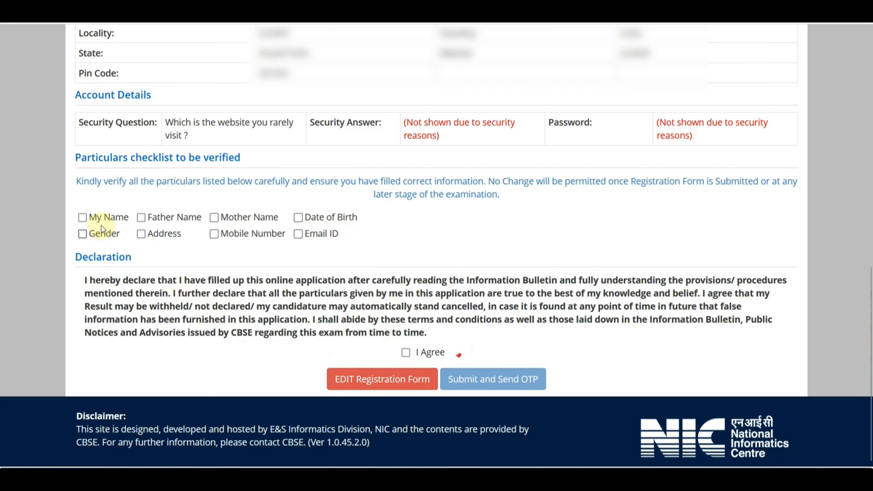
# Tick Name, Father Name, Address, Mobile, Date of Birth and Email, accept the declaration, and submit.
pyautogui.click(83, 217)
pyautogui.click(142, 218)
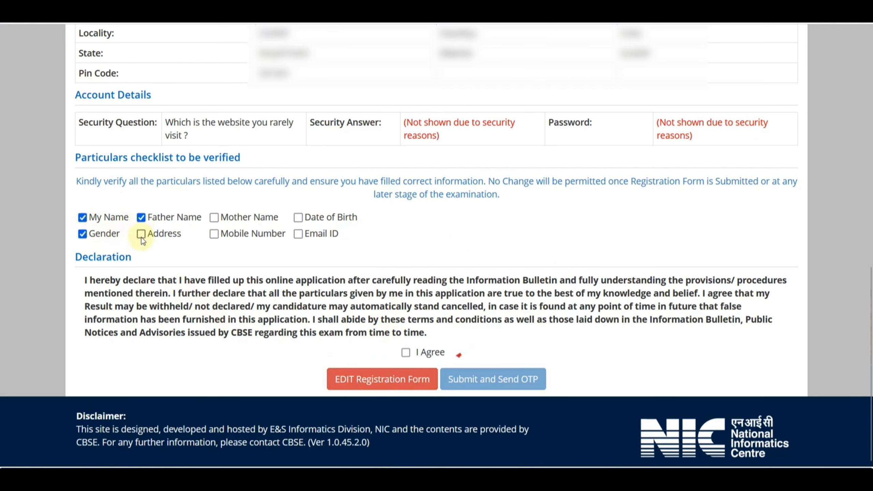
pyautogui.click(141, 234)
pyautogui.click(215, 234)
pyautogui.click(298, 218)
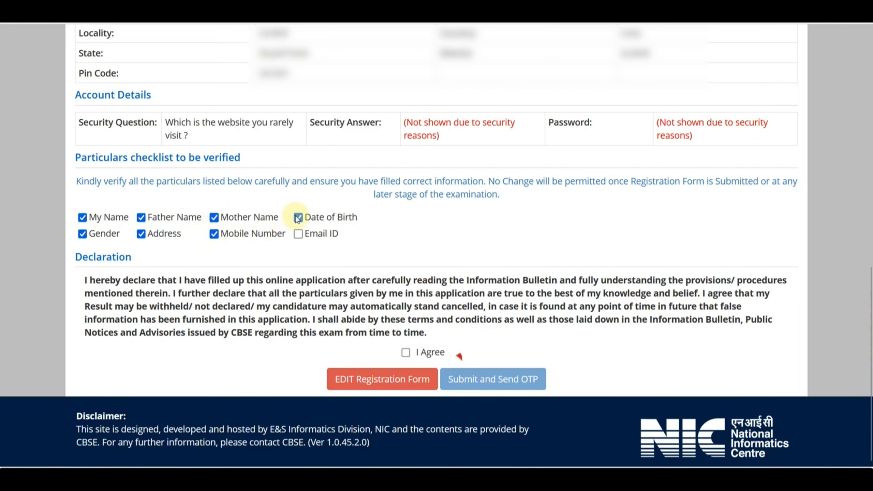
pyautogui.click(298, 233)
pyautogui.click(405, 352)
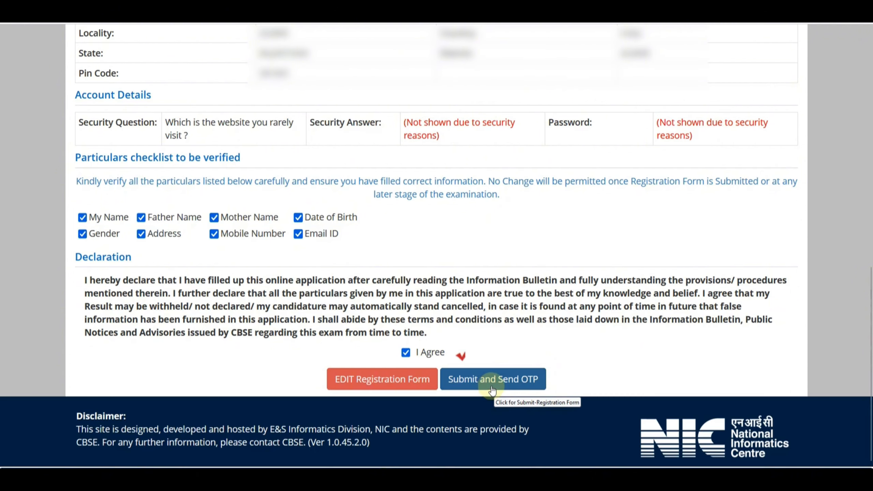
pyautogui.click(492, 380)
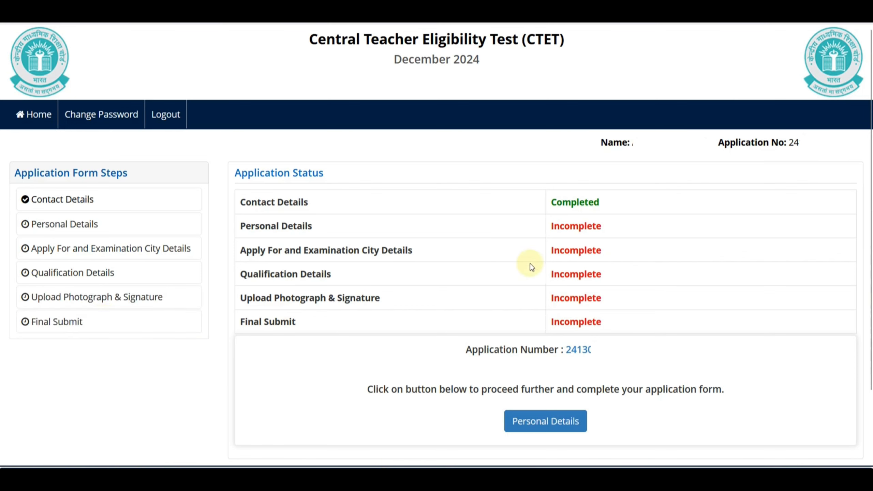
# In Personal Details, set nationality to Indian and category to SC.
pyautogui.scroll(-2, 496, 254)
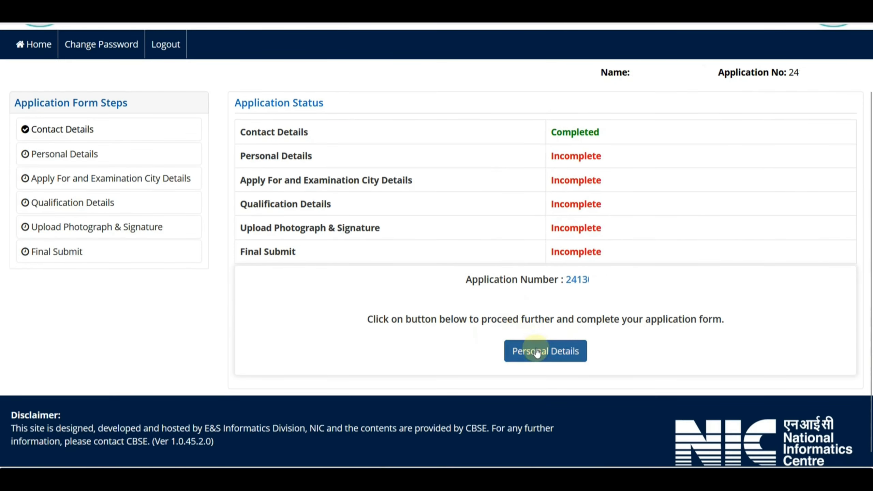
pyautogui.click(536, 351)
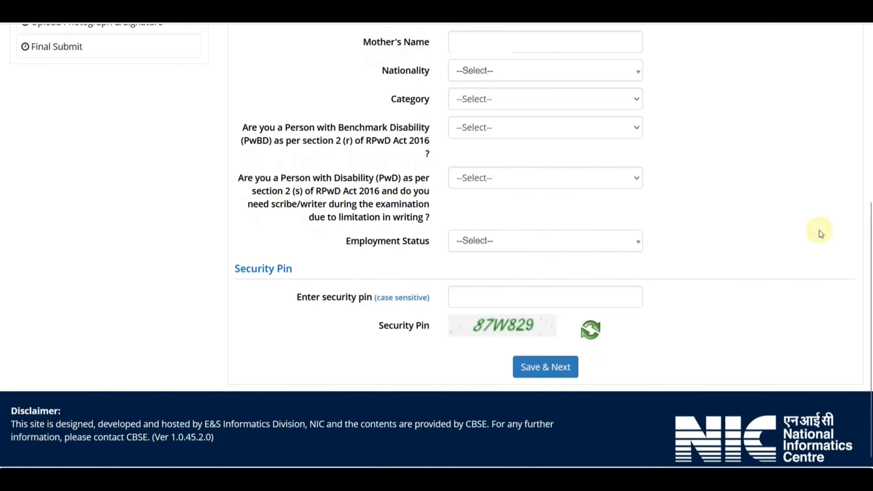
pyautogui.click(501, 81)
pyautogui.click(497, 128)
pyautogui.click(497, 103)
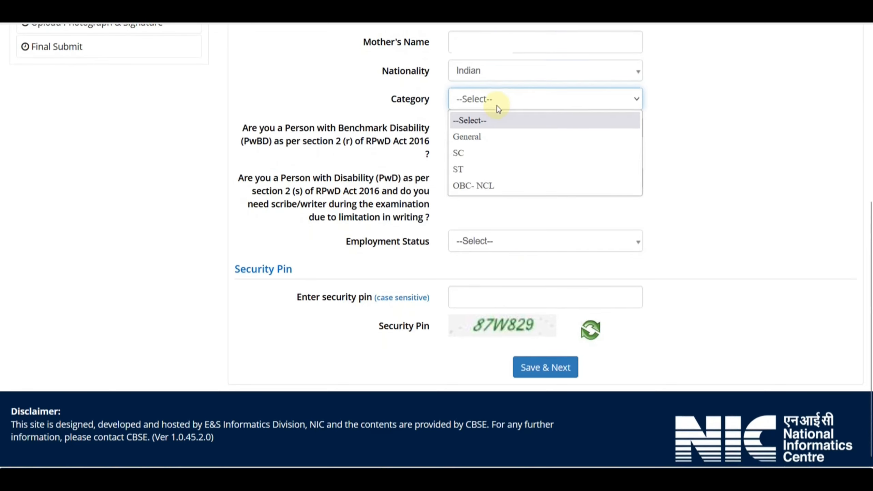
pyautogui.click(470, 154)
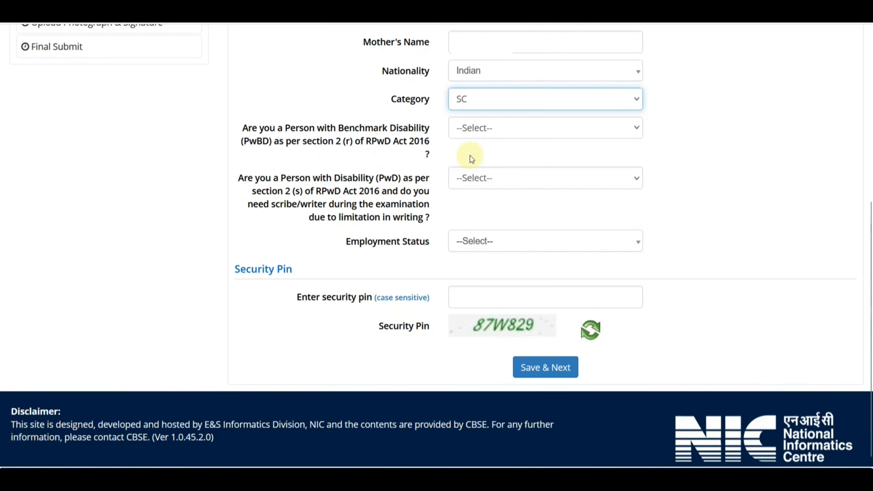
# Answer No to benchmark disability and No to the PwD scribe question.
pyautogui.click(470, 134)
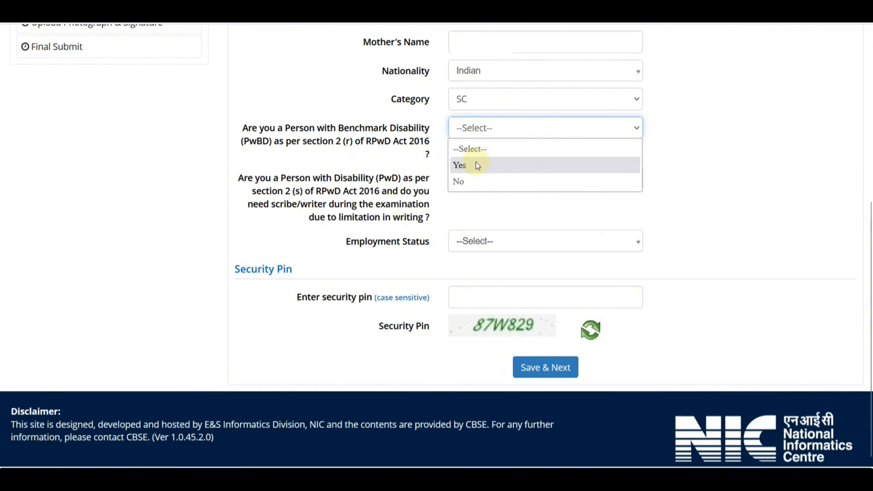
pyautogui.click(475, 164)
pyautogui.click(484, 186)
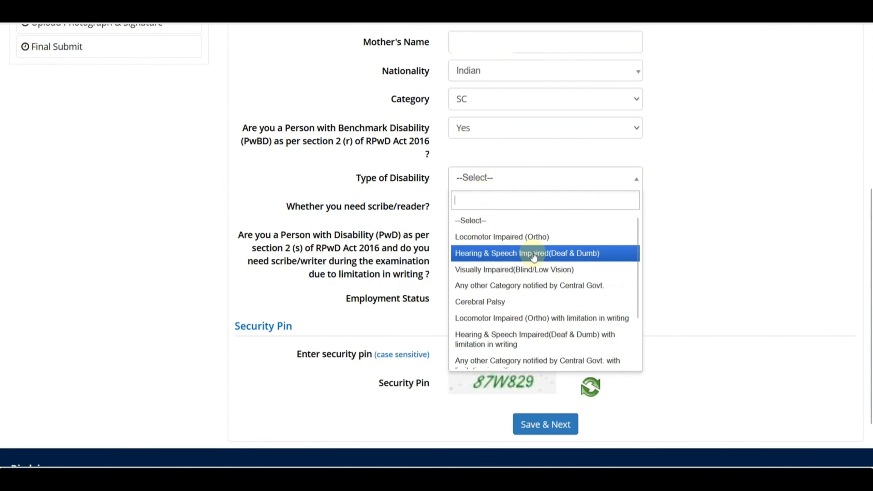
pyautogui.click(529, 252)
pyautogui.click(490, 222)
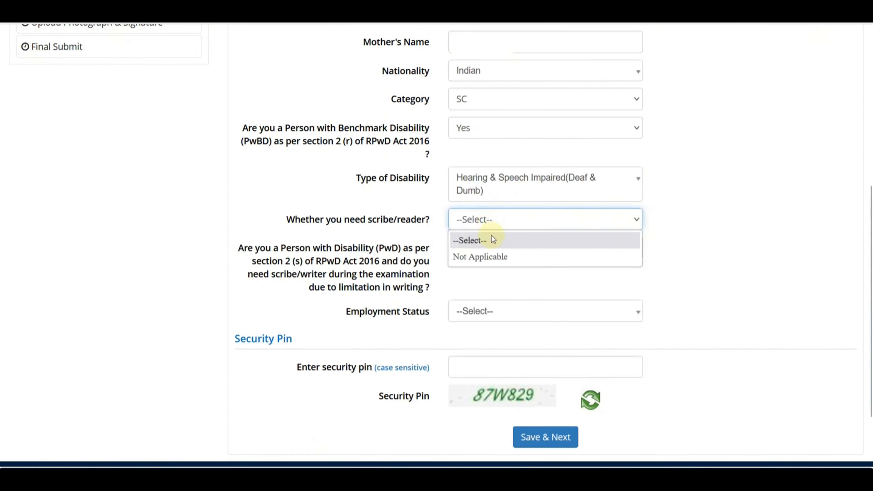
pyautogui.click(493, 256)
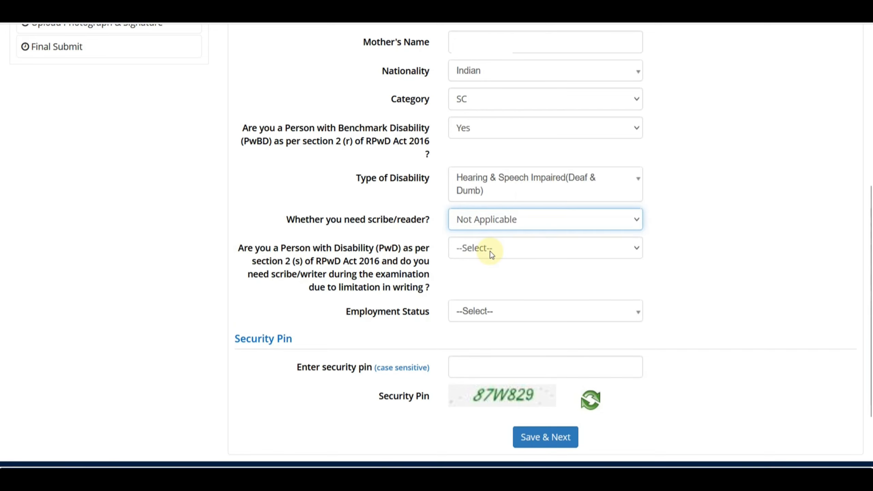
pyautogui.click(464, 134)
pyautogui.click(466, 182)
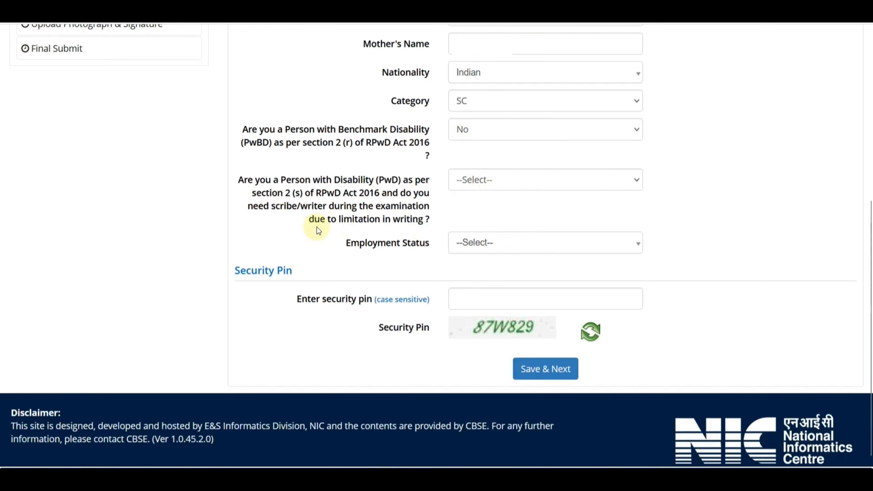
pyautogui.click(487, 186)
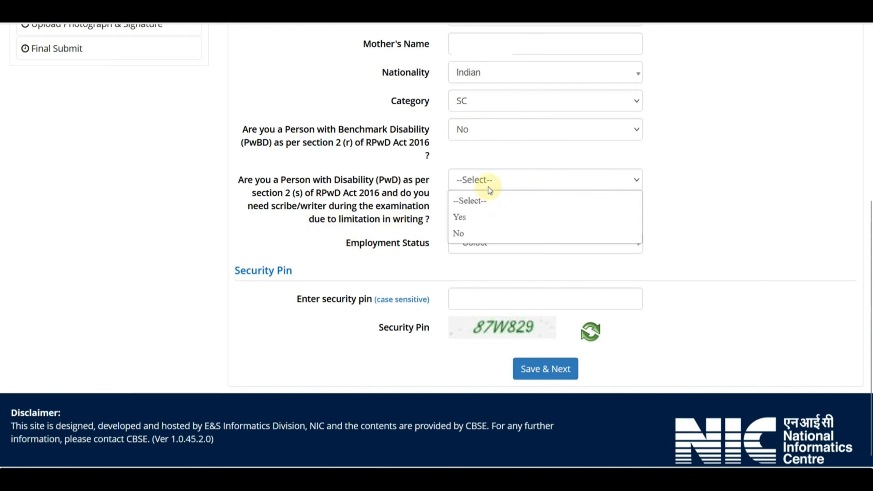
pyautogui.click(473, 235)
# Set employment status to Not Employed, enter the security pin, and save the personal details.
pyautogui.click(485, 241)
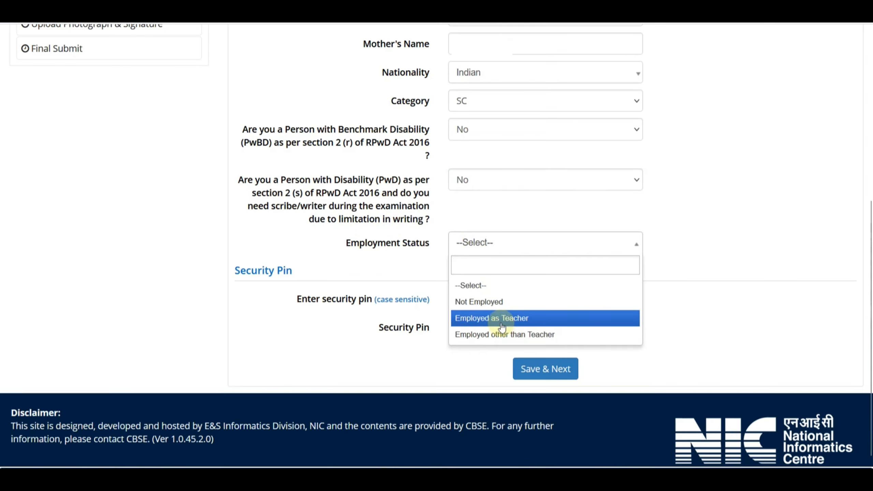
pyautogui.click(484, 303)
pyautogui.click(483, 291)
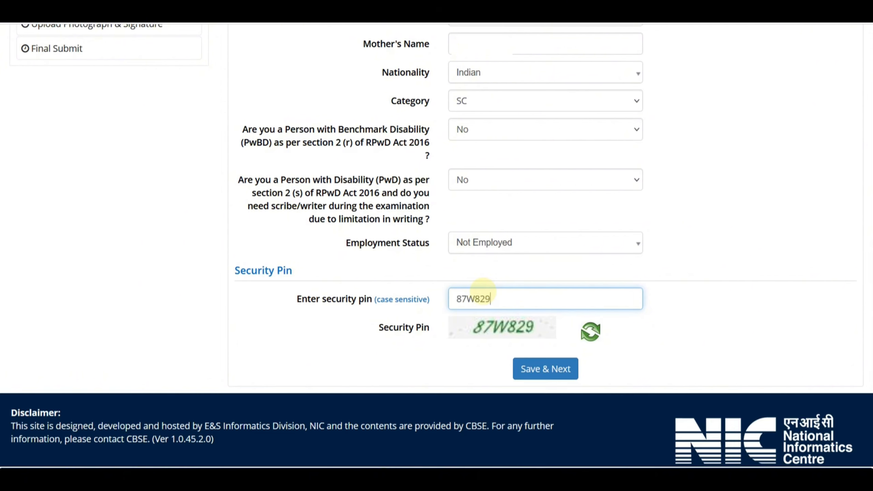
pyautogui.click(559, 368)
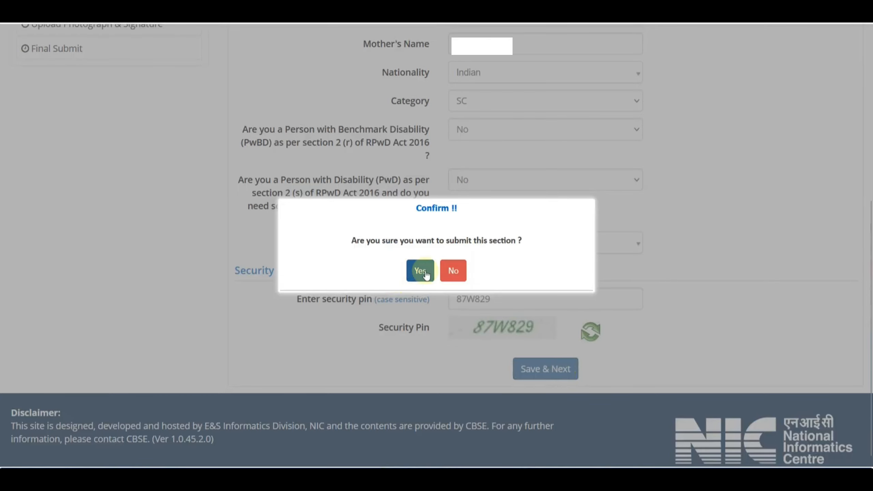
pyautogui.click(425, 271)
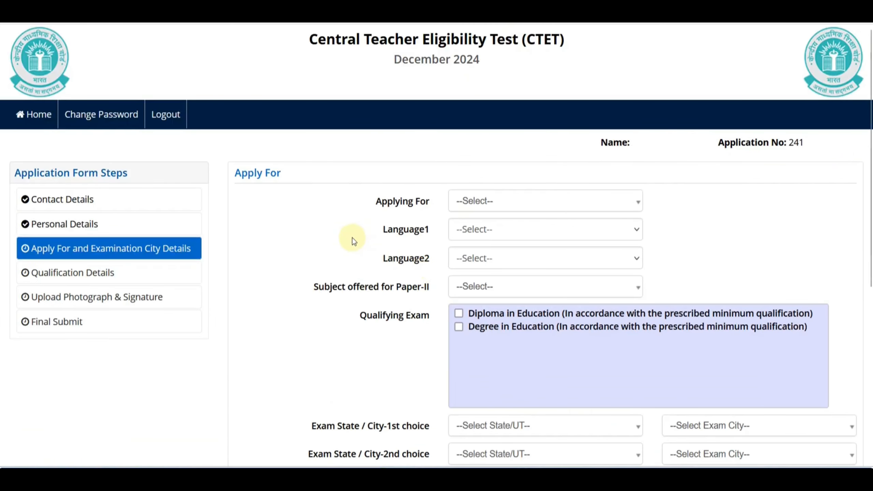
# Set Applying For to Both (Paper-I and Paper-II).
pyautogui.scroll(-2, 353, 242)
pyautogui.click(462, 132)
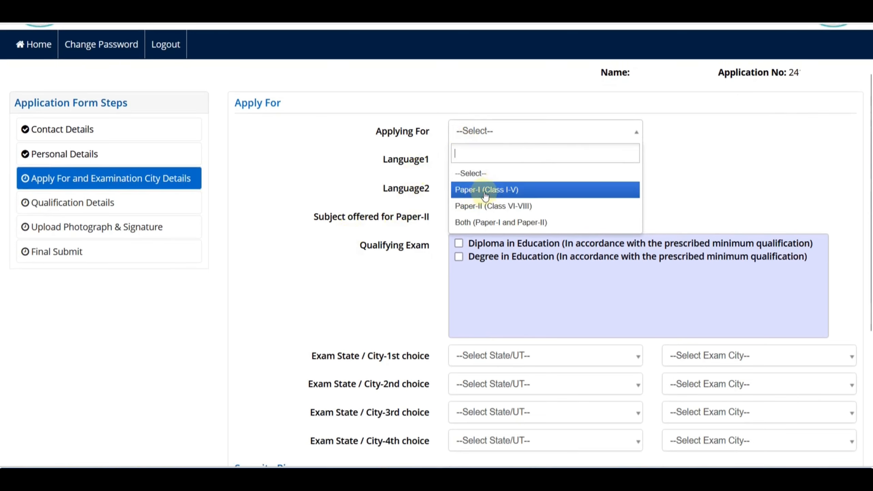
pyautogui.click(468, 190)
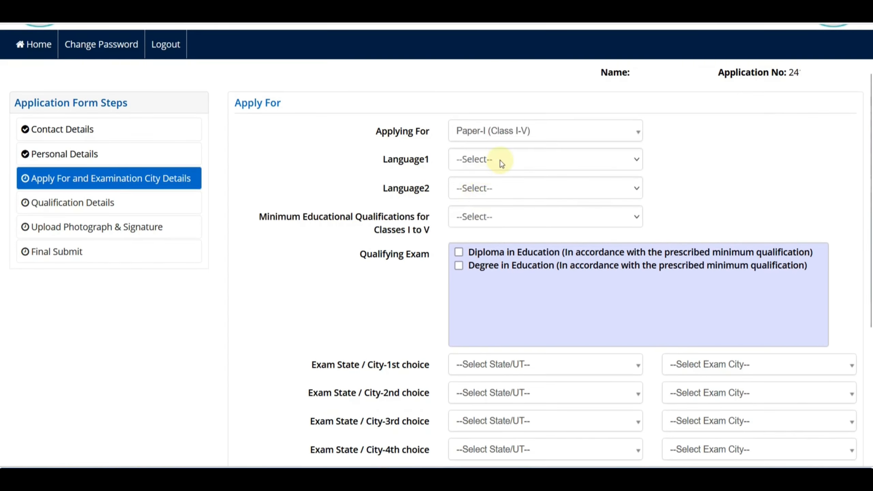
pyautogui.click(490, 137)
pyautogui.click(507, 205)
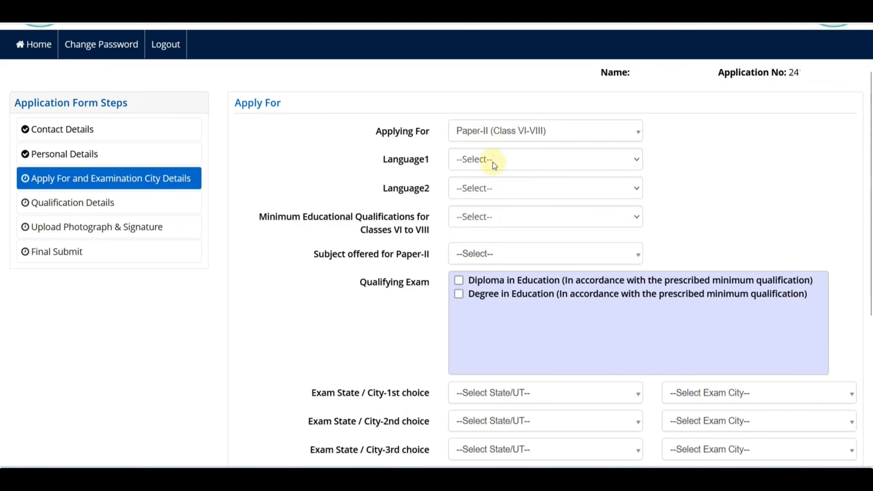
pyautogui.click(483, 141)
pyautogui.click(492, 223)
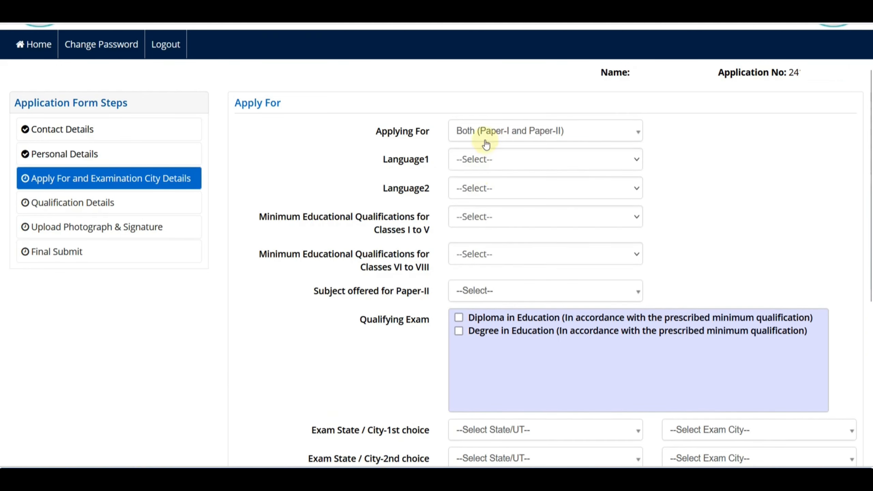
pyautogui.click(522, 139)
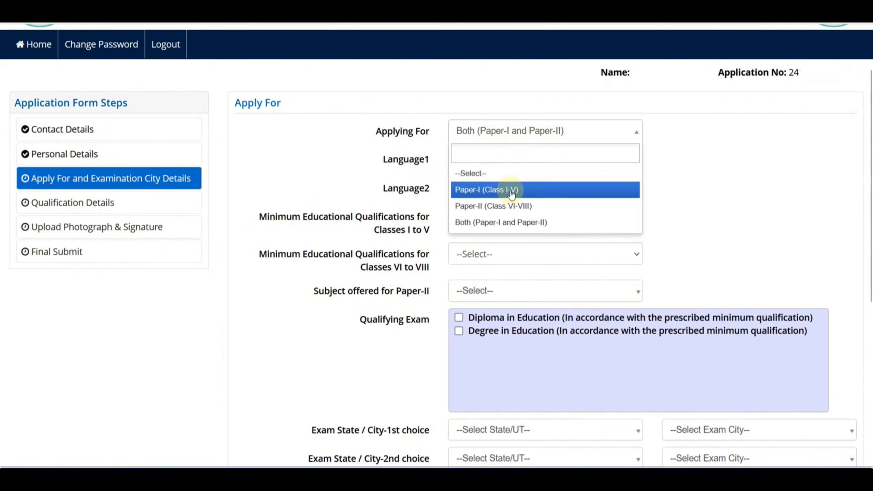
pyautogui.click(511, 190)
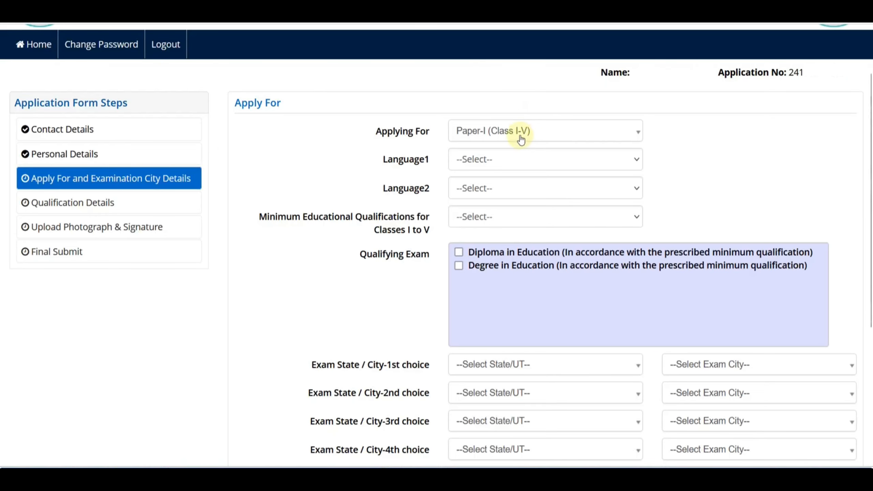
pyautogui.click(520, 136)
pyautogui.click(512, 205)
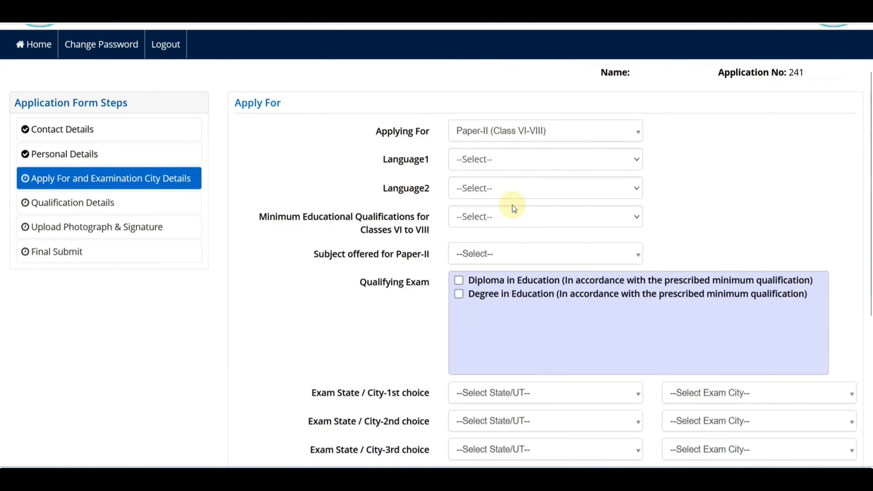
pyautogui.click(492, 139)
pyautogui.click(510, 223)
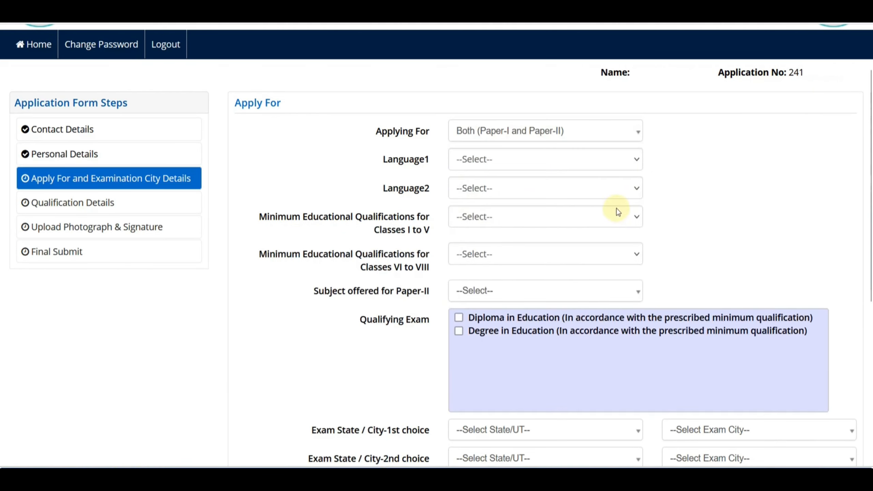
# Choose Hindi as Language1 and Sanskrit as Language2.
pyautogui.scroll(-2, 670, 213)
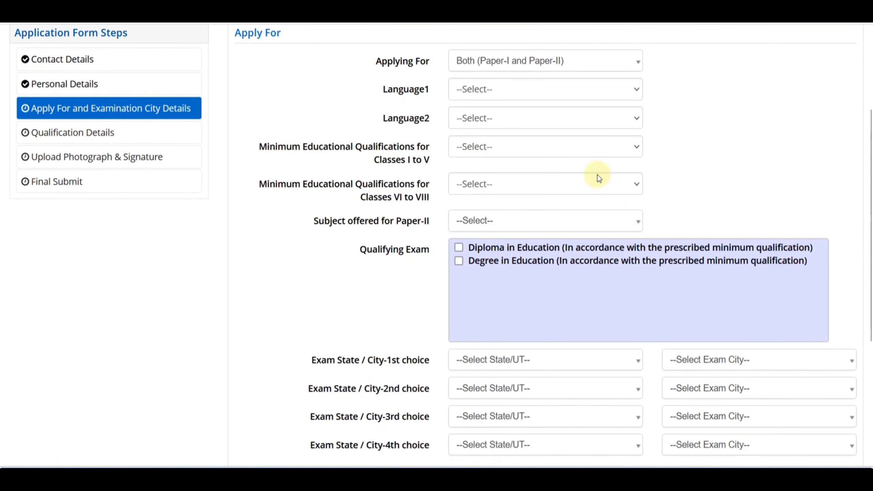
pyautogui.click(496, 91)
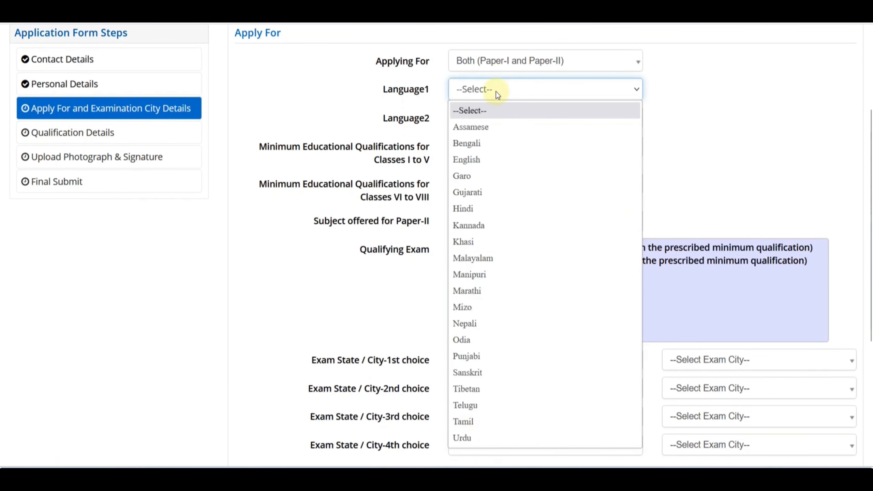
pyautogui.click(504, 207)
pyautogui.click(604, 120)
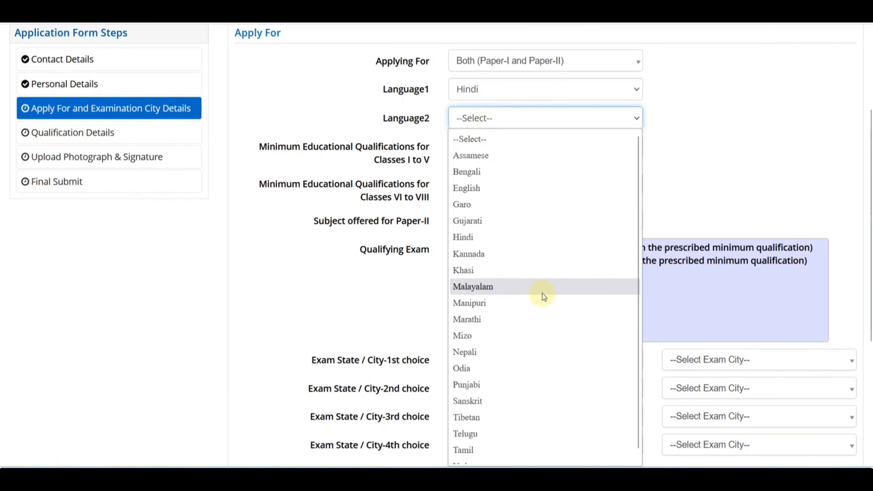
pyautogui.click(512, 399)
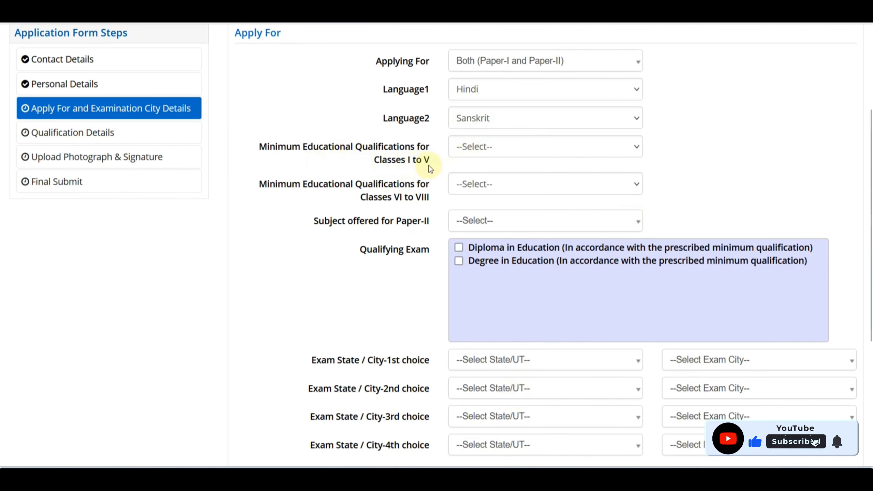
pyautogui.click(485, 156)
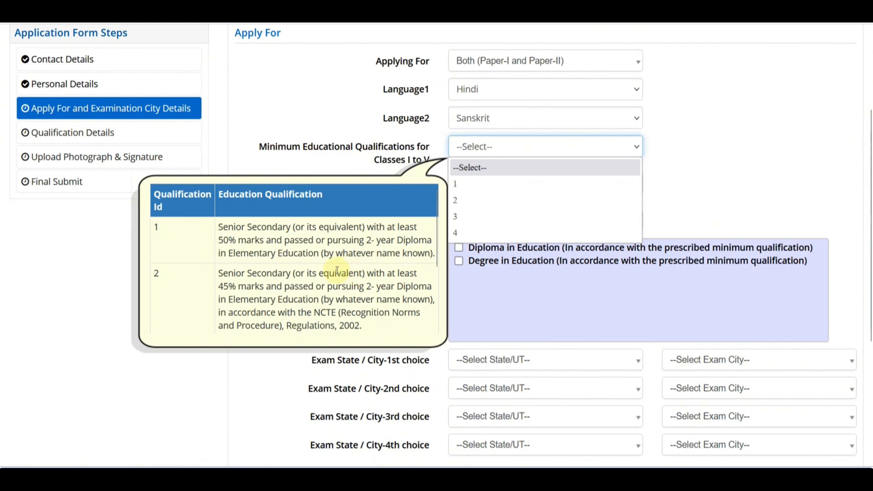
# Review the paper choice and both qualification lists, keeping Both papers selected.
pyautogui.click(435, 152)
pyautogui.click(504, 62)
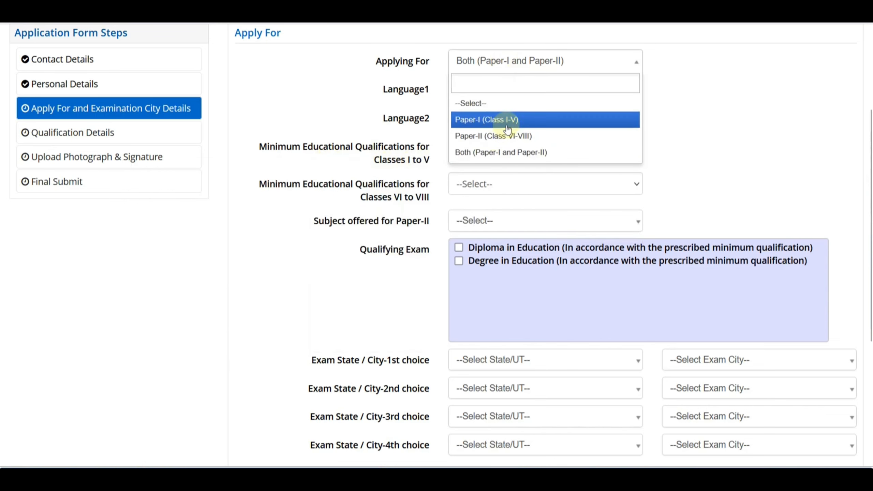
pyautogui.click(324, 116)
pyautogui.click(470, 156)
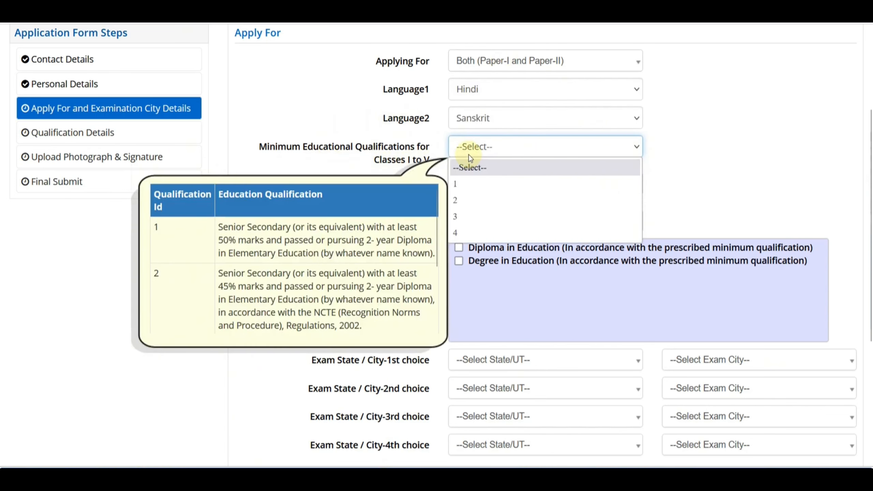
pyautogui.click(356, 127)
pyautogui.click(489, 188)
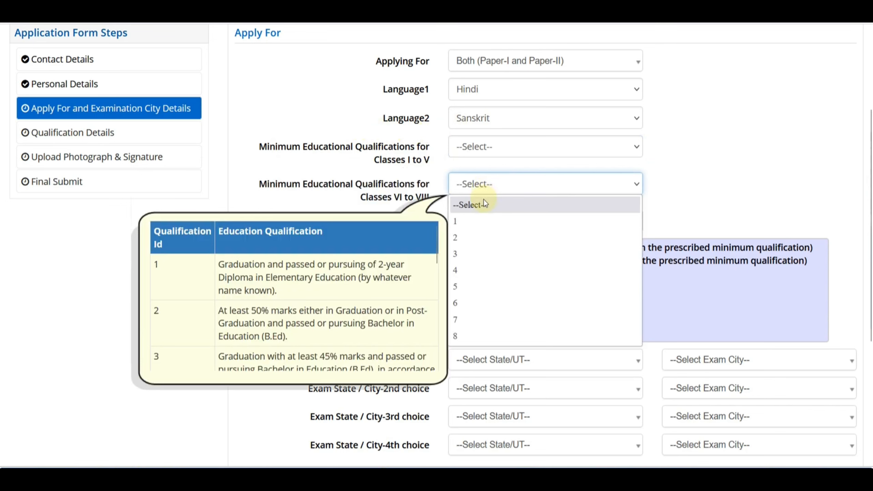
pyautogui.click(420, 186)
pyautogui.click(468, 155)
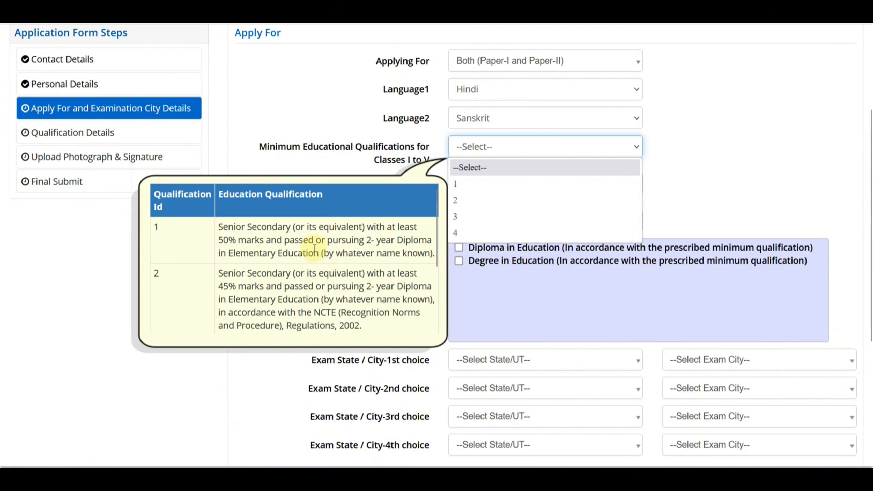
# Read the qualification help table and set Classes I to V qualification to 1.
pyautogui.moveTo(436, 239); pyautogui.dragTo(438, 270)
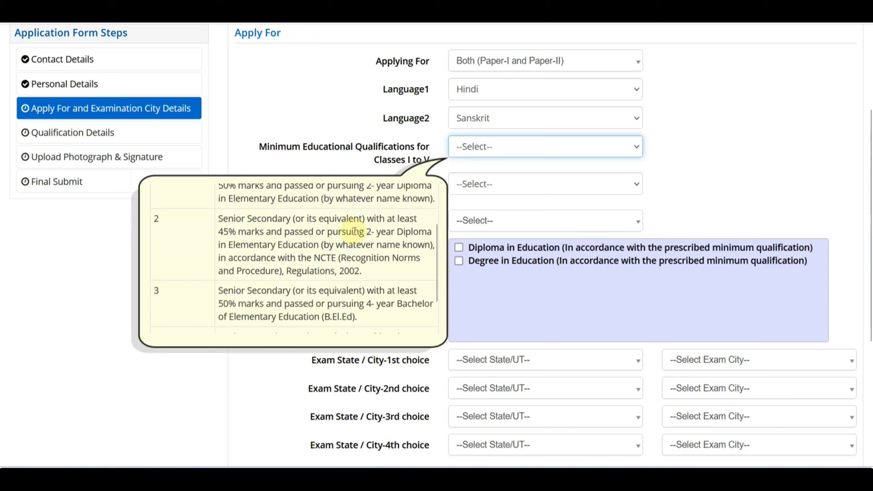
pyautogui.scroll(-1, 403, 247)
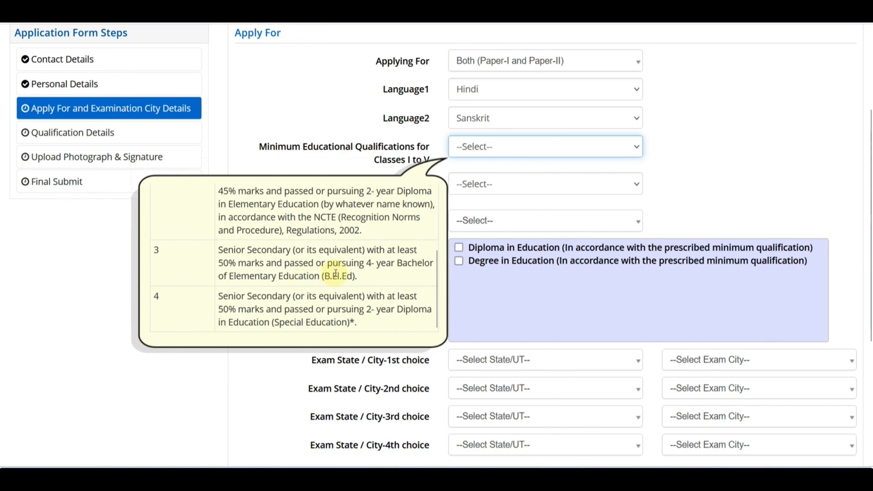
pyautogui.scroll(-2, 350, 267)
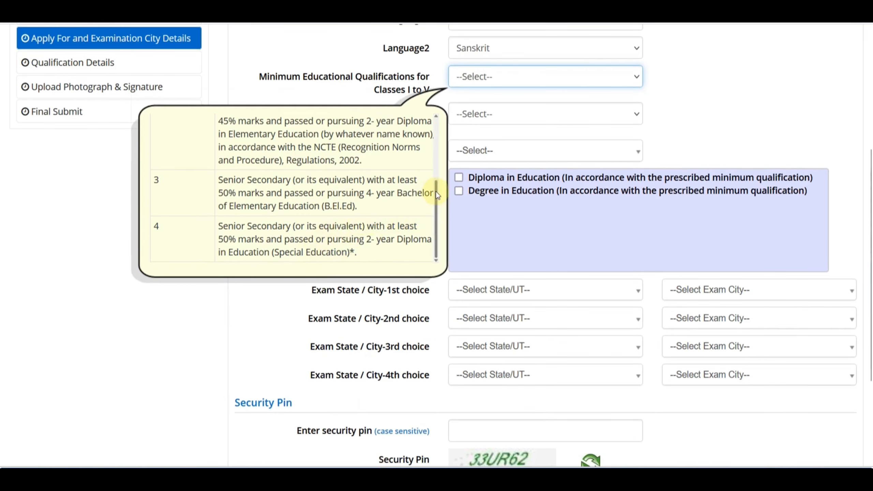
pyautogui.scroll(-2, 305, 195)
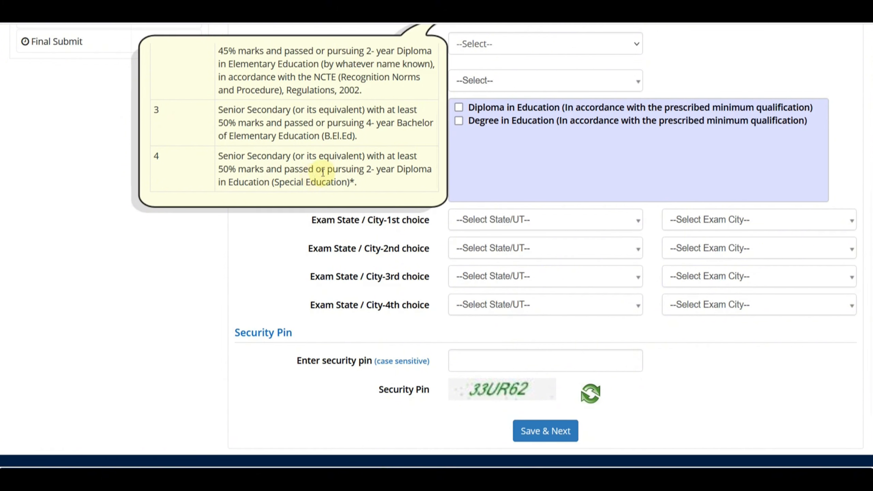
pyautogui.scroll(3, 323, 172)
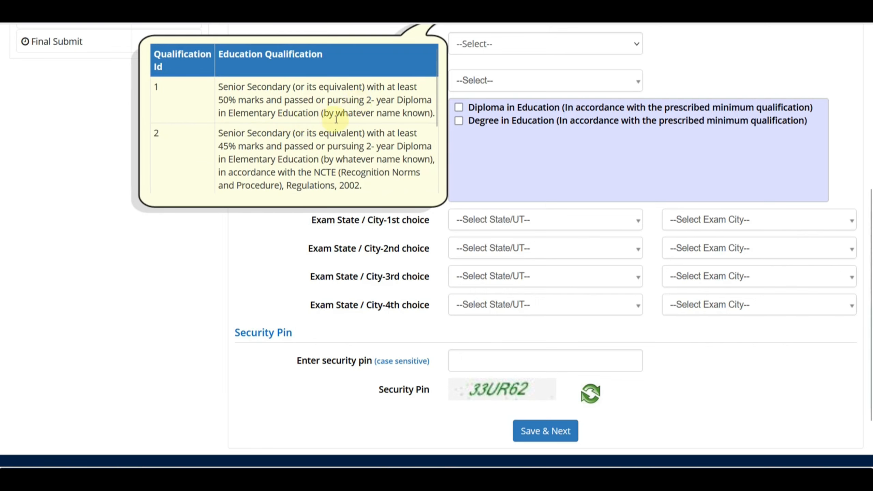
pyautogui.scroll(-3, 353, 110)
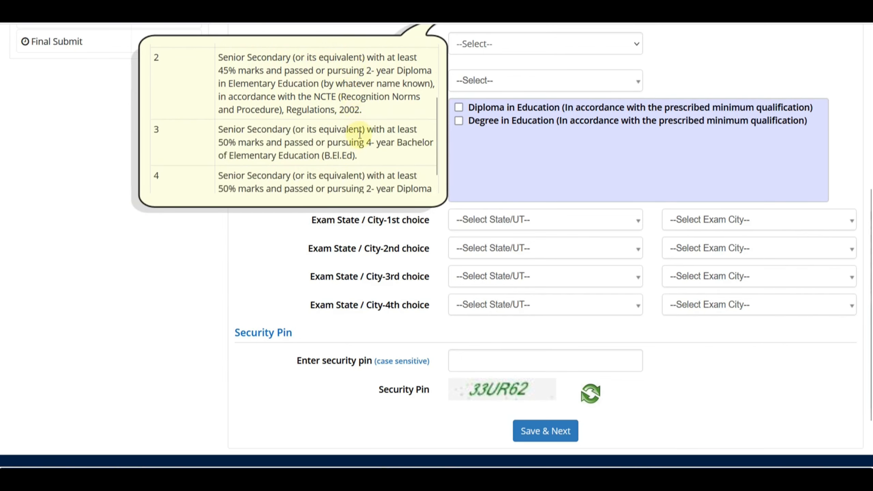
pyautogui.scroll(-1, 362, 148)
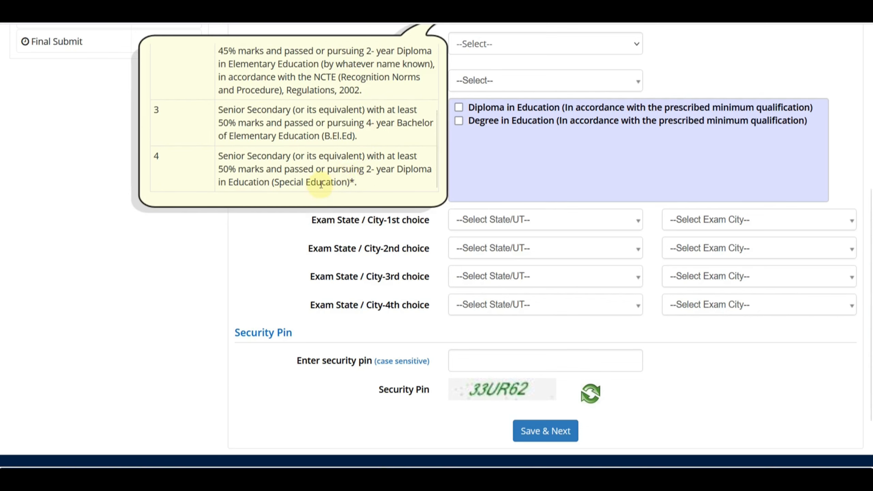
pyautogui.scroll(4, 320, 186)
pyautogui.scroll(4, 493, 177)
pyautogui.click(490, 149)
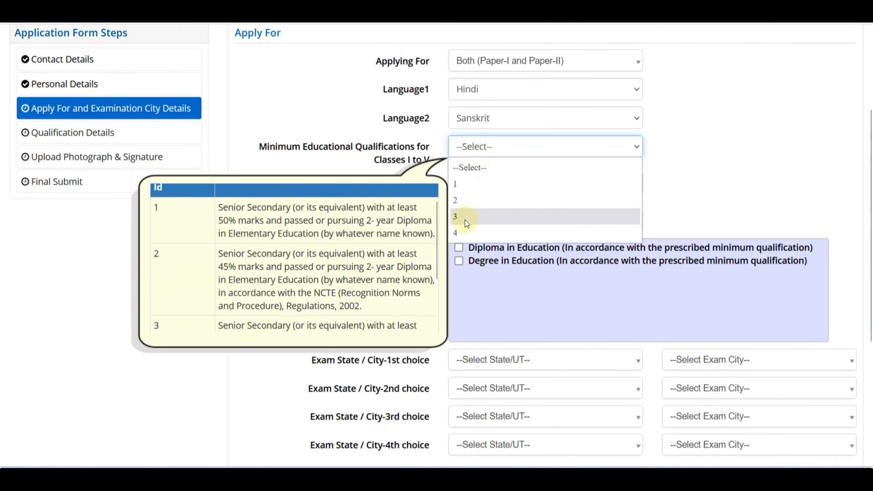
pyautogui.click(465, 232)
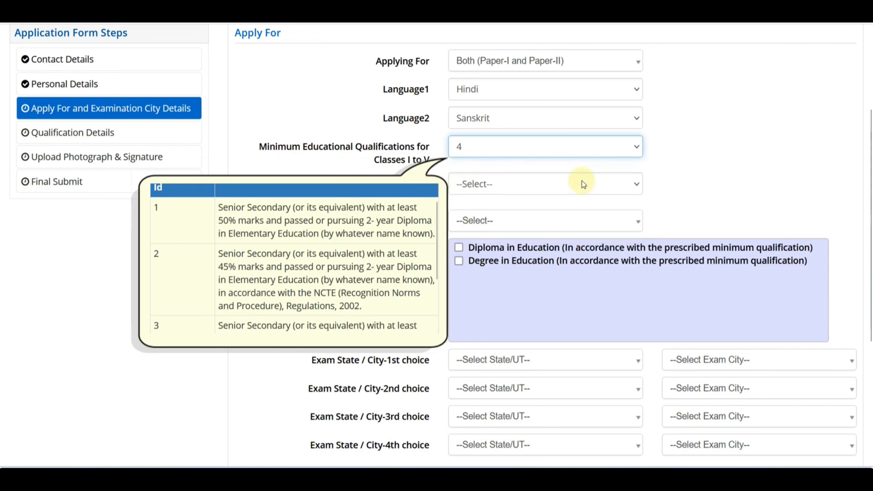
pyautogui.click(505, 153)
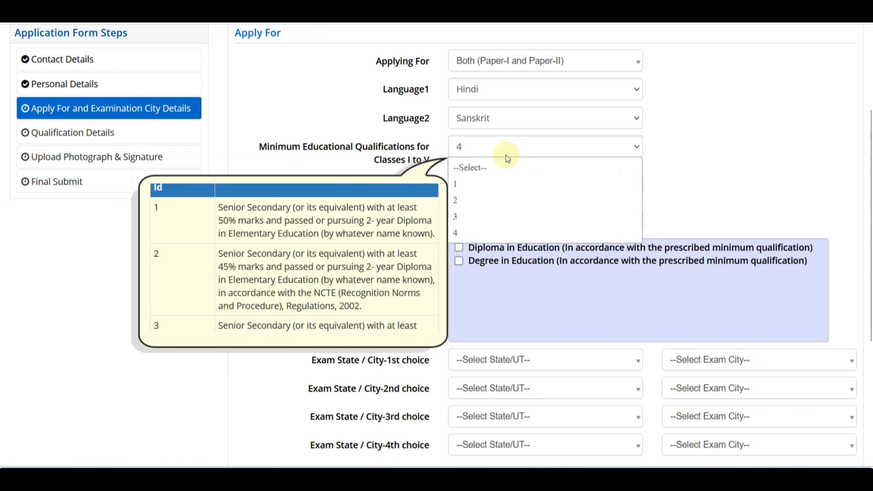
pyautogui.click(475, 186)
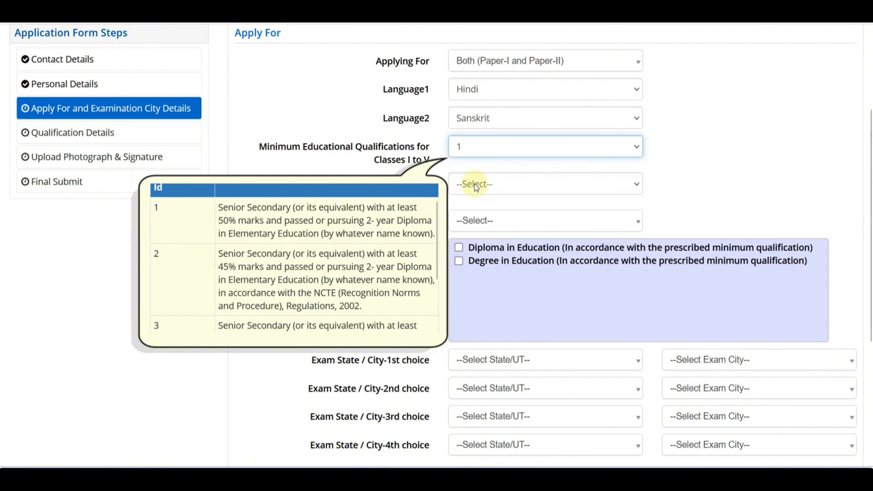
pyautogui.click(721, 169)
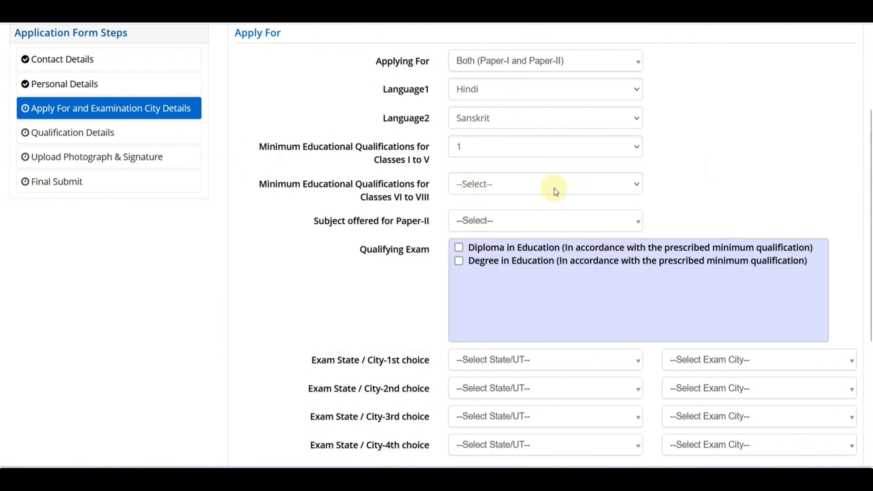
# Read through the Classes VI to VIII qualification help table.
pyautogui.click(556, 192)
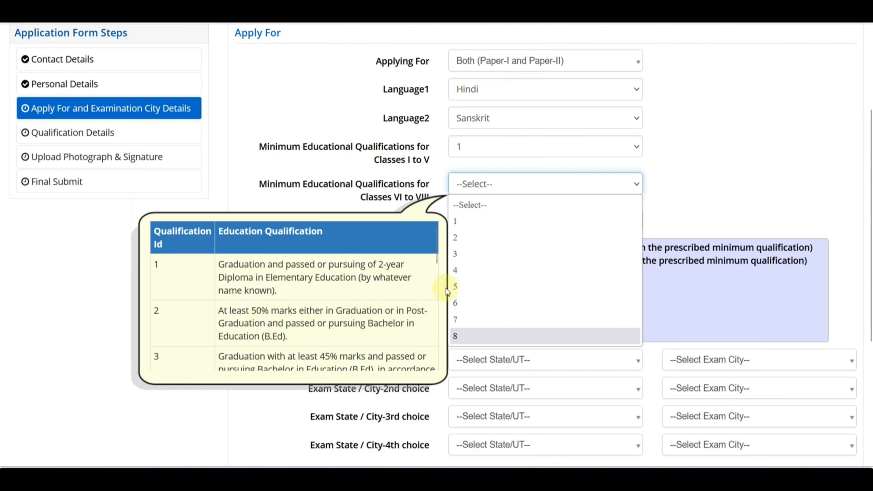
pyautogui.moveTo(436, 259); pyautogui.dragTo(450, 310)
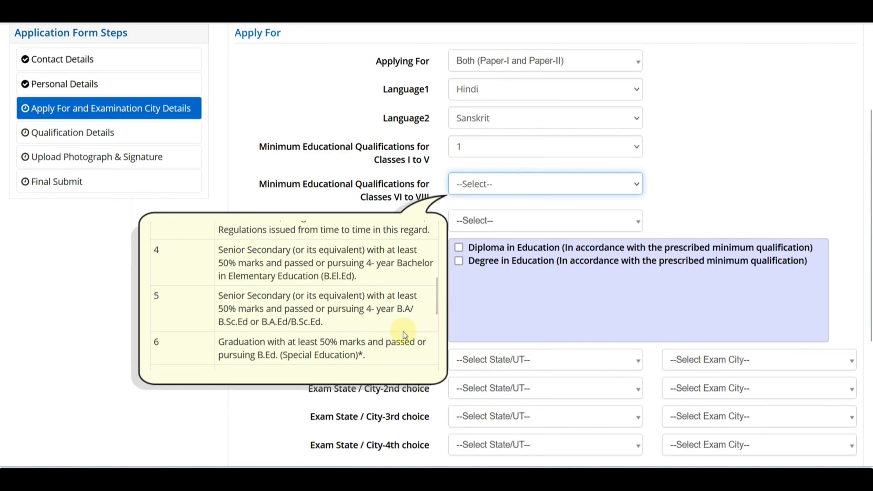
pyautogui.moveTo(435, 296); pyautogui.dragTo(421, 233)
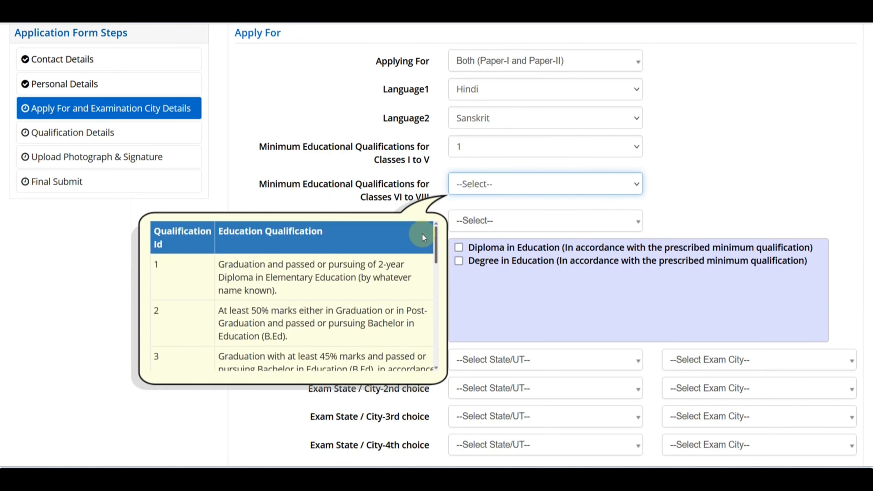
pyautogui.scroll(-1, 424, 237)
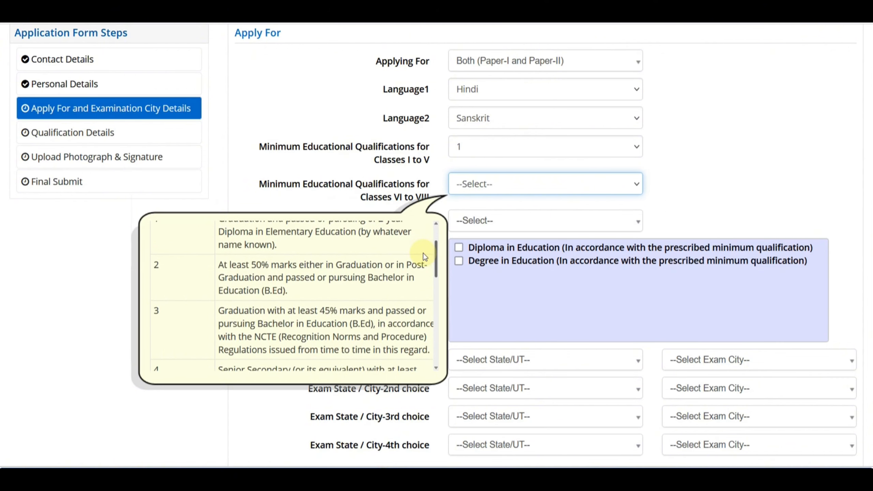
pyautogui.scroll(-1, 424, 256)
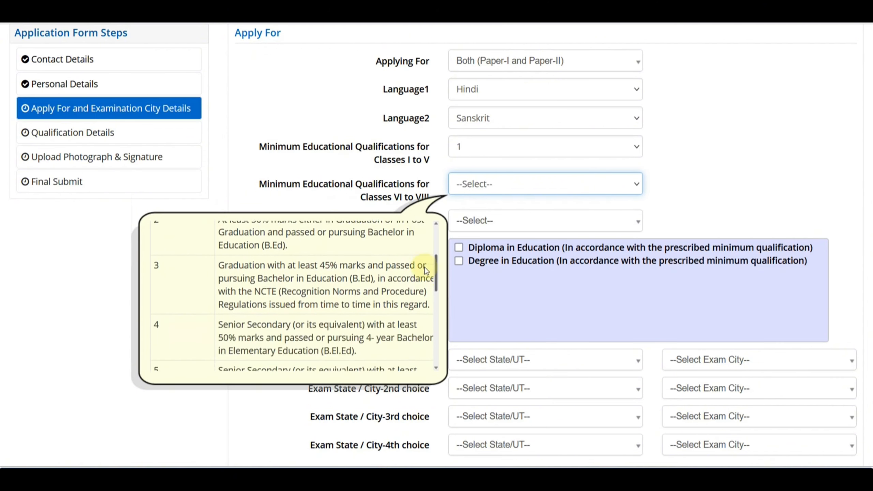
pyautogui.scroll(-5, 425, 270)
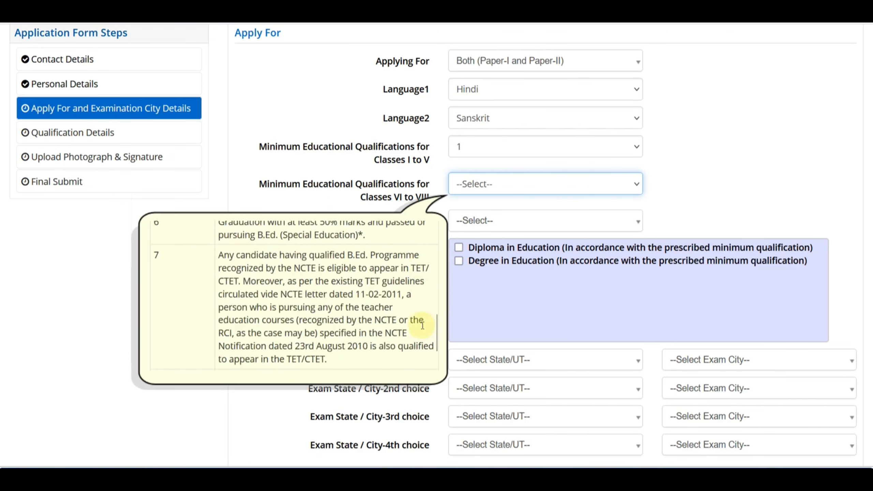
pyautogui.scroll(4, 436, 310)
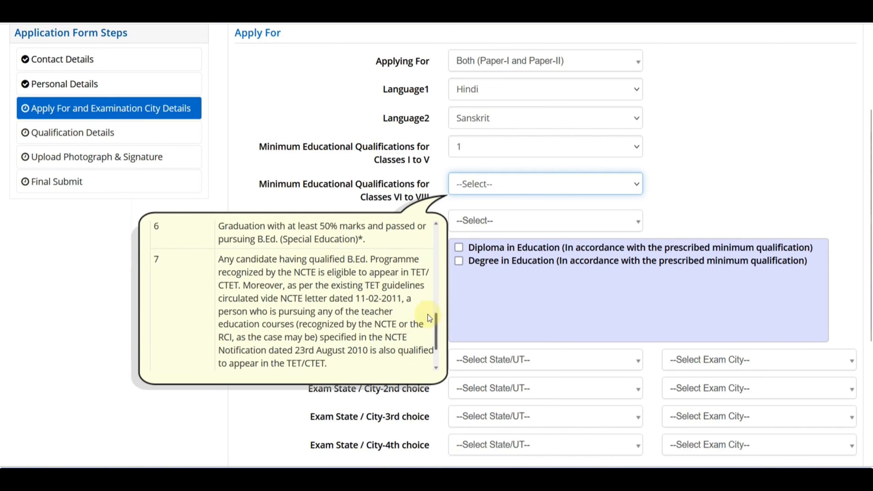
pyautogui.scroll(-2, 427, 288)
pyautogui.moveTo(433, 299); pyautogui.dragTo(426, 327)
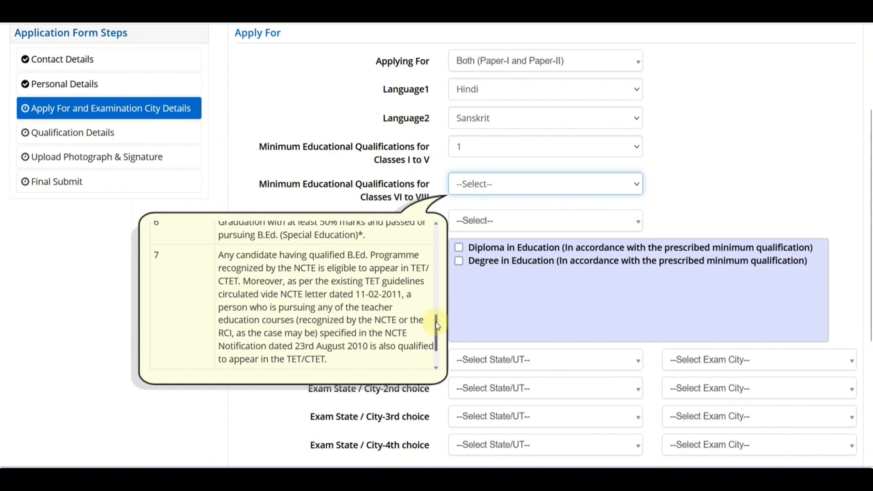
pyautogui.moveTo(433, 321); pyautogui.dragTo(434, 254)
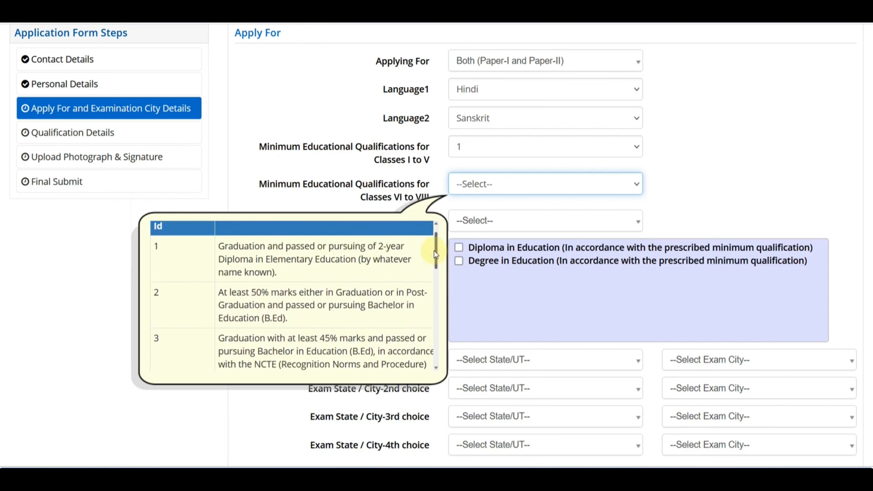
pyautogui.moveTo(434, 263); pyautogui.dragTo(435, 315)
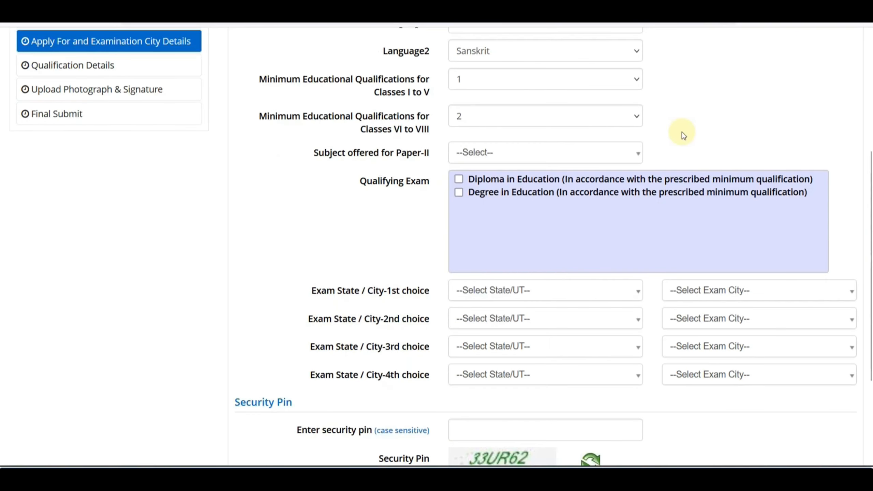
pyautogui.scroll(2, 683, 132)
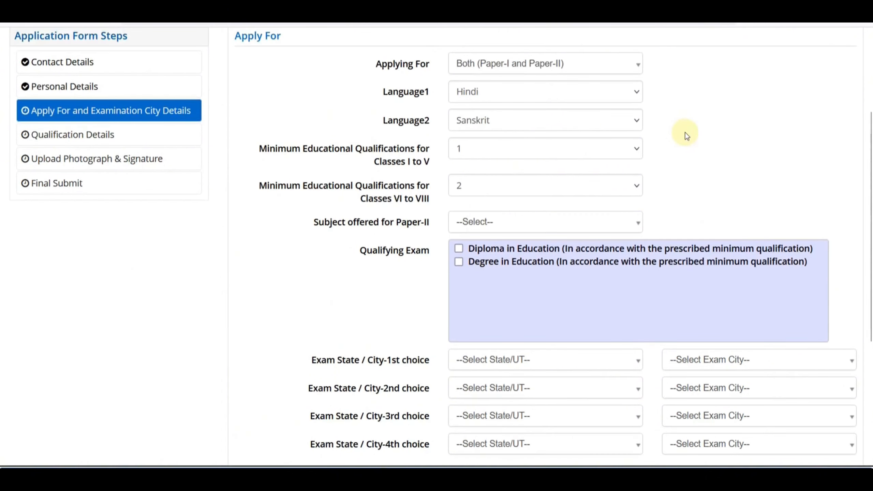
# Keep Classes I–V at qualification 1 and Classes VI–VIII at qualification 2.
pyautogui.click(482, 153)
pyautogui.click(482, 152)
pyautogui.click(536, 189)
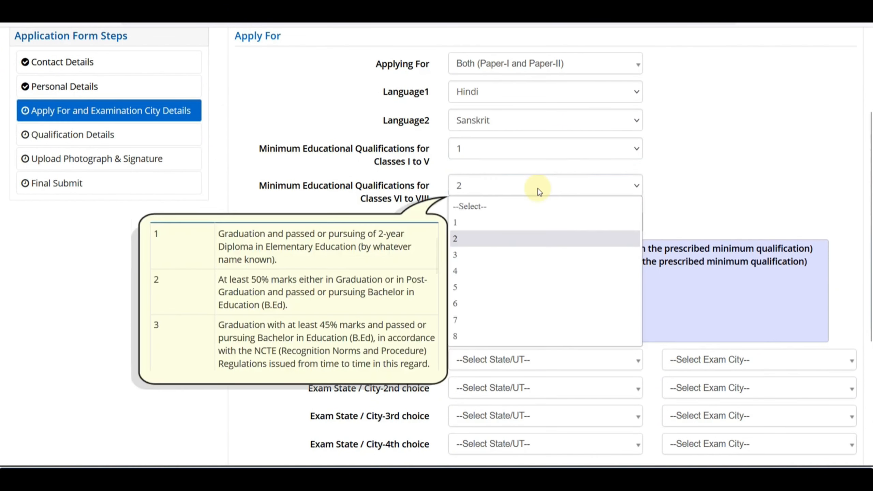
pyautogui.click(724, 176)
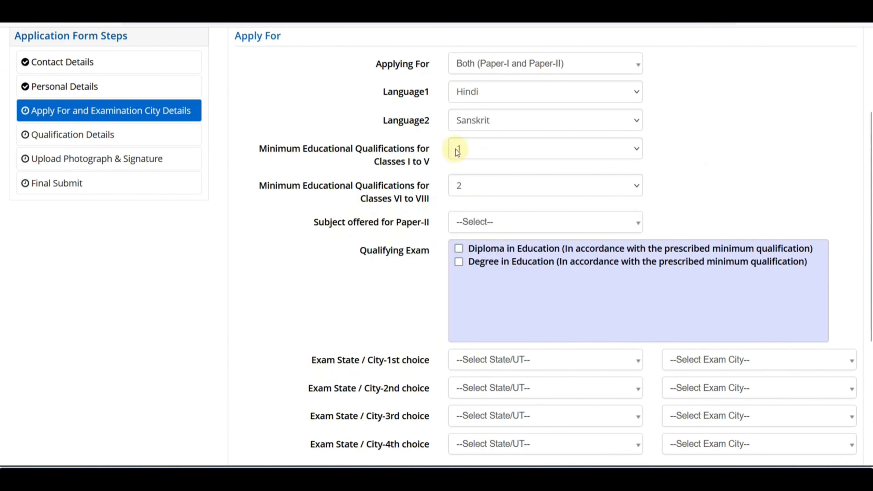
# Leave Classes I–V at qualification 1 and tick Degree in Education as a qualifying exam.
pyautogui.click(479, 155)
pyautogui.click(701, 151)
pyautogui.scroll(-2, 593, 200)
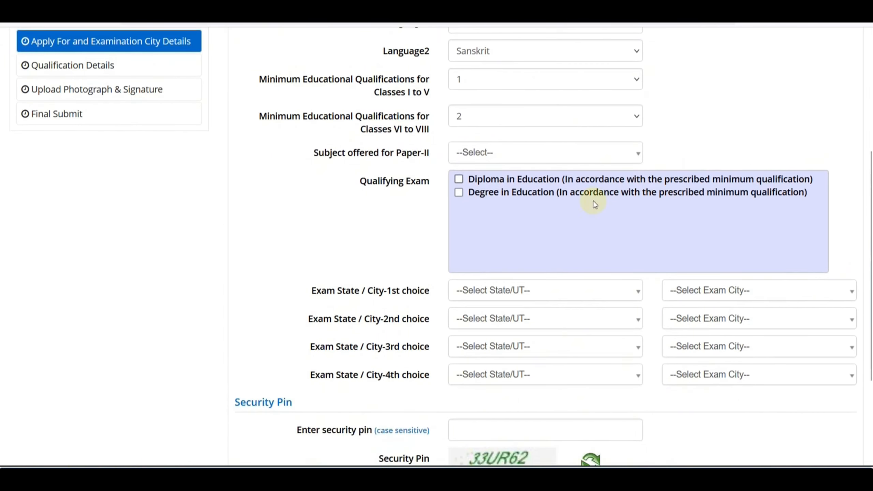
pyautogui.click(459, 193)
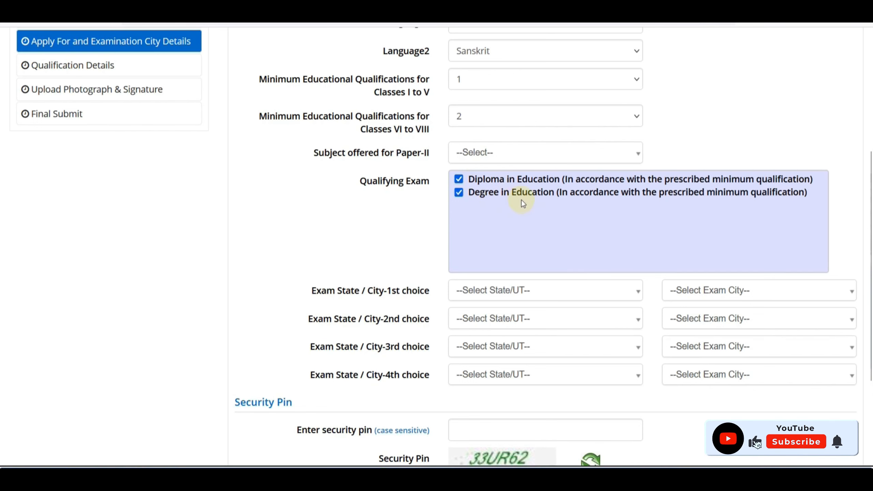
# Choose the 1st-choice exam city and the 2nd, 3rd and 4th choice exam states.
pyautogui.scroll(-5, 521, 199)
pyautogui.click(505, 150)
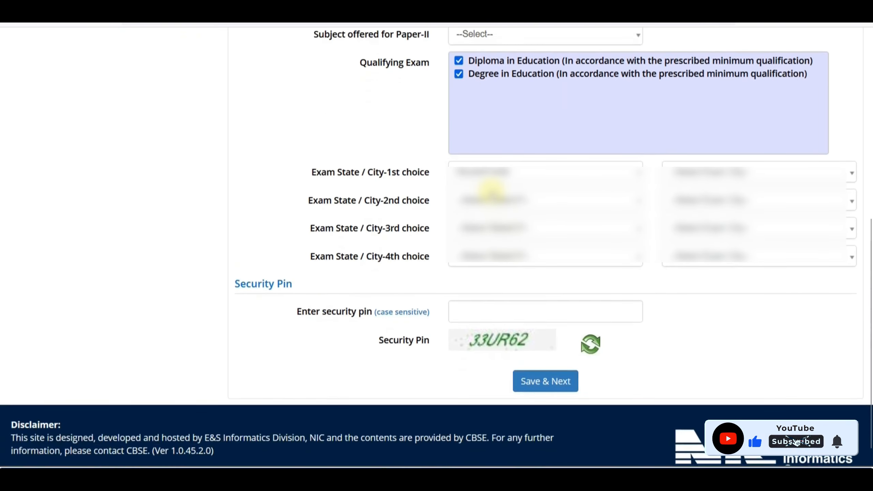
pyautogui.click(488, 265)
pyautogui.click(692, 186)
pyautogui.click(691, 241)
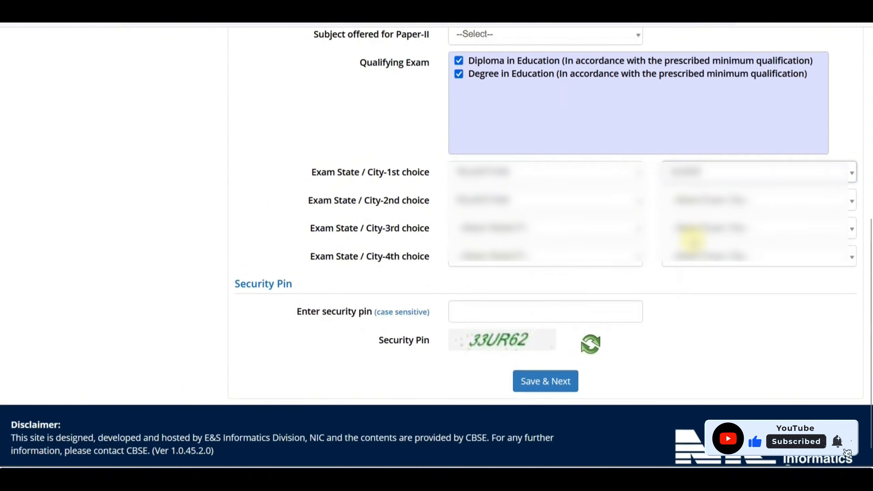
pyautogui.click(692, 241)
pyautogui.click(691, 252)
pyautogui.click(534, 235)
pyautogui.click(499, 292)
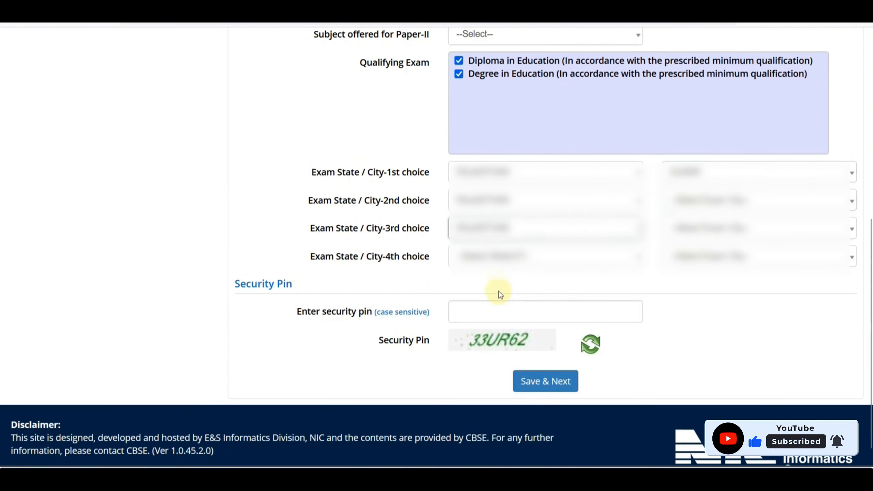
pyautogui.click(505, 258)
pyautogui.click(508, 298)
# Pick the 2nd, 3rd and 4th choice exam cities and begin entering the security pin.
pyautogui.click(688, 203)
pyautogui.click(689, 254)
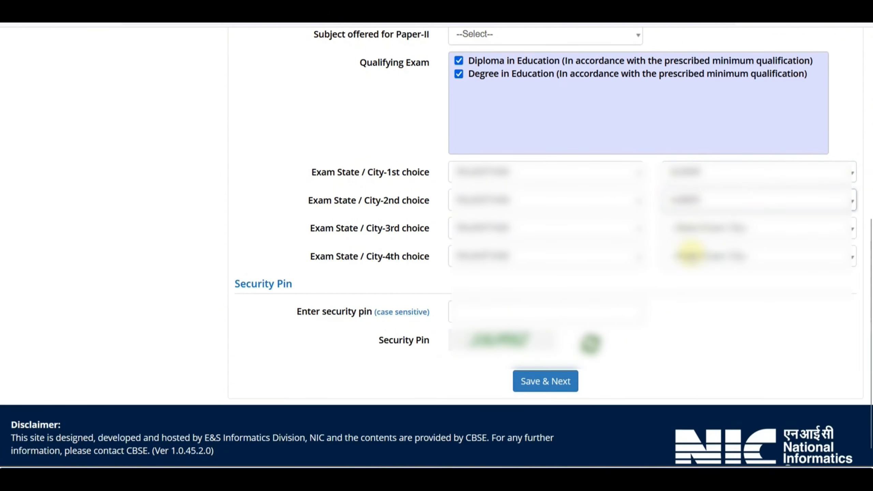
pyautogui.click(688, 229)
pyautogui.click(691, 301)
pyautogui.click(694, 258)
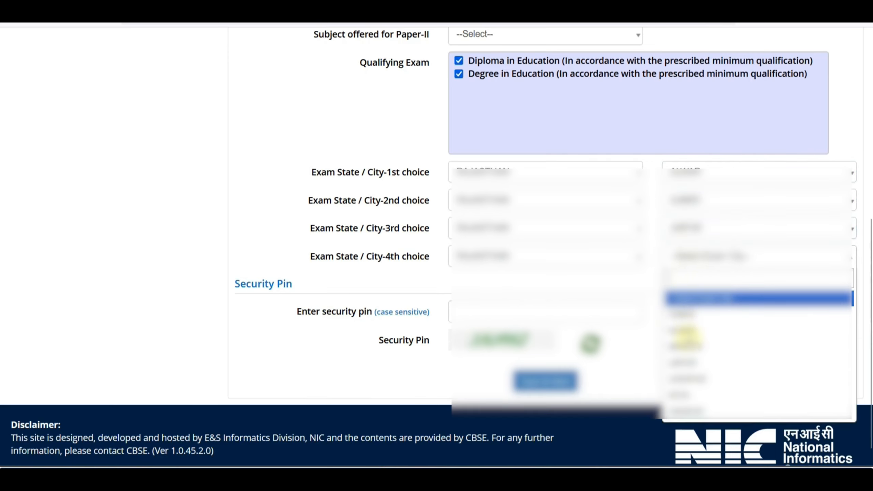
pyautogui.click(687, 395)
pyautogui.click(525, 319)
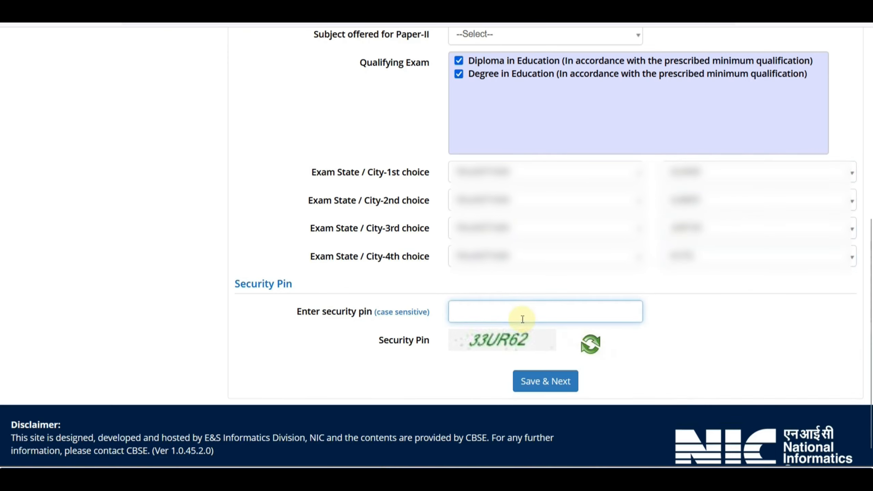
pyautogui.write('33ur')
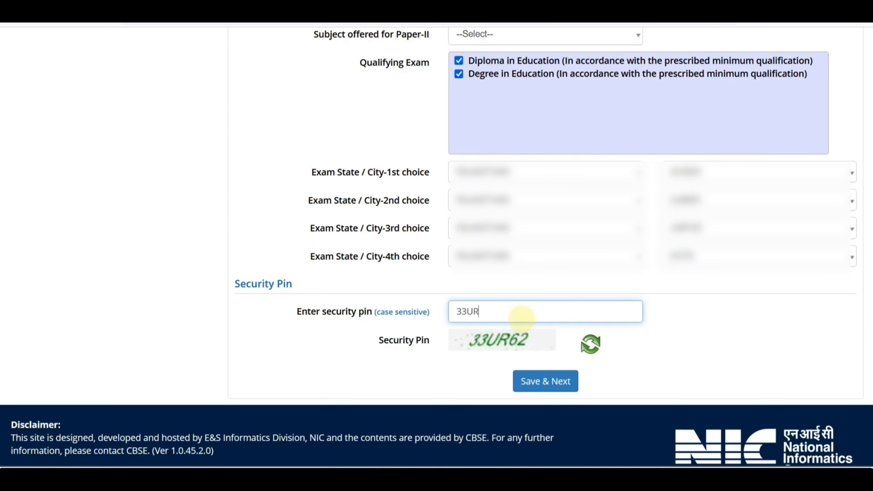
# Attempt to save the section, then select Social Science as the Paper-II subject.
pyautogui.click(554, 381)
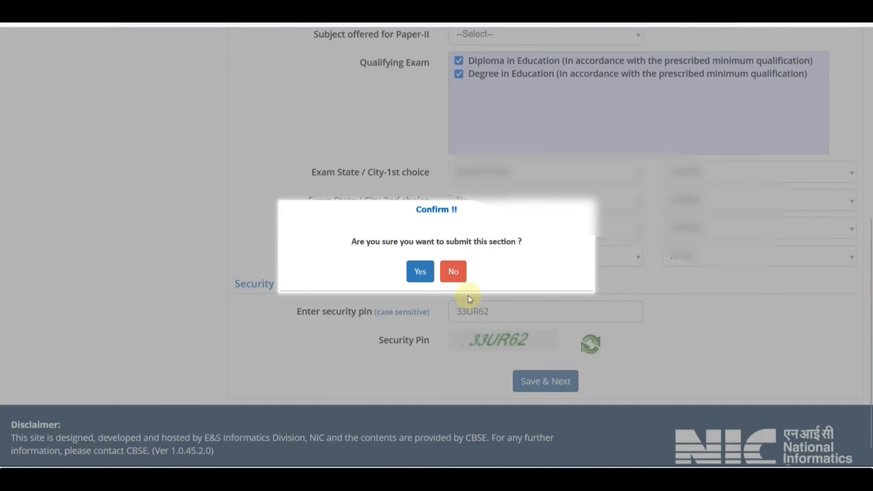
pyautogui.click(420, 273)
pyautogui.scroll(-4, 619, 195)
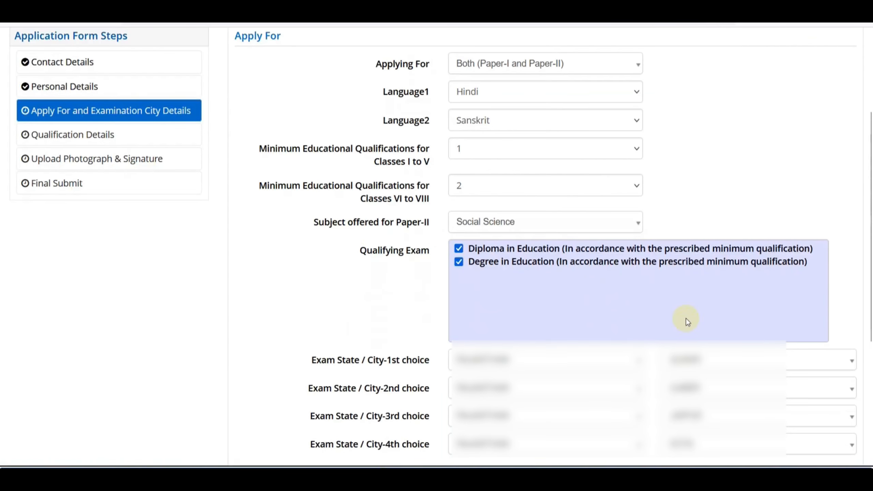
pyautogui.click(484, 226)
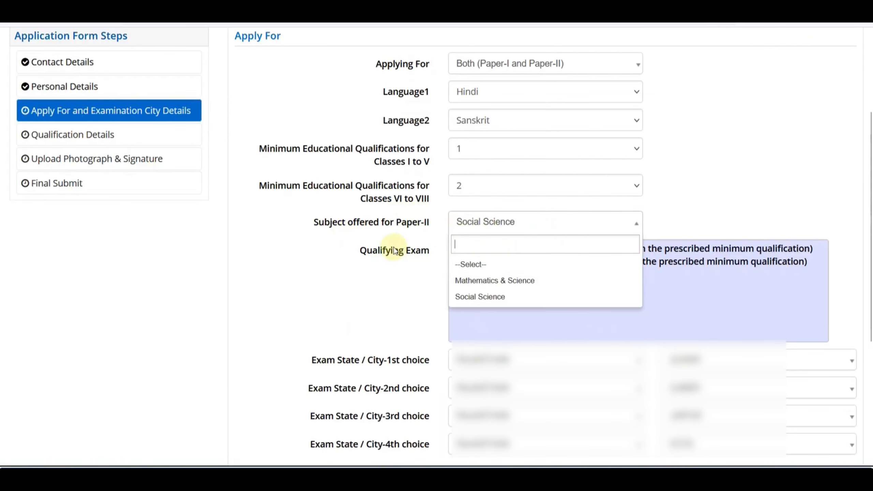
pyautogui.click(505, 297)
# Enter the new security pin and save the Apply For section, confirming Yes.
pyautogui.scroll(-5, 446, 284)
pyautogui.click(488, 300)
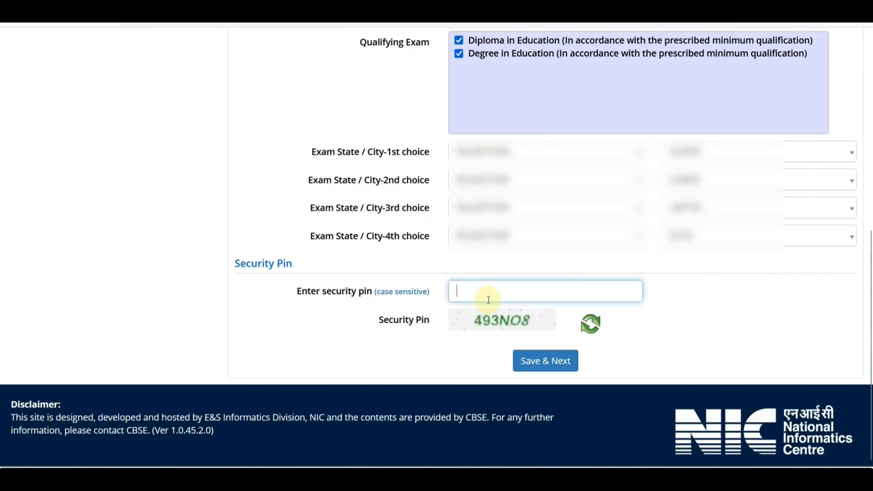
pyautogui.write('493NO8')
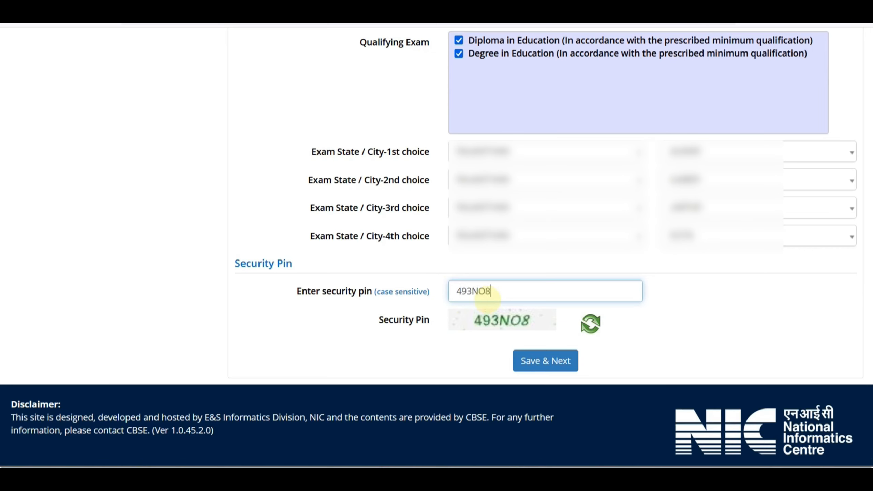
pyautogui.click(531, 359)
pyautogui.click(422, 270)
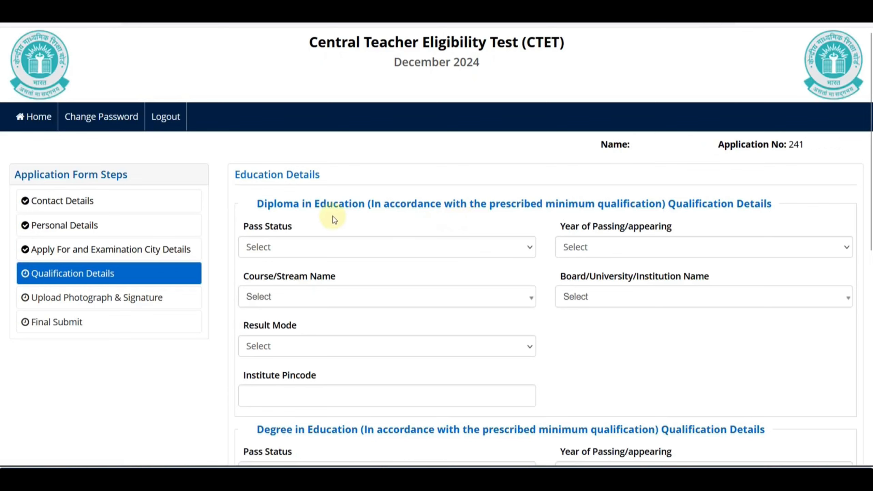
# Set the Diploma in Education pass status to Passed.
pyautogui.scroll(-2, 401, 241)
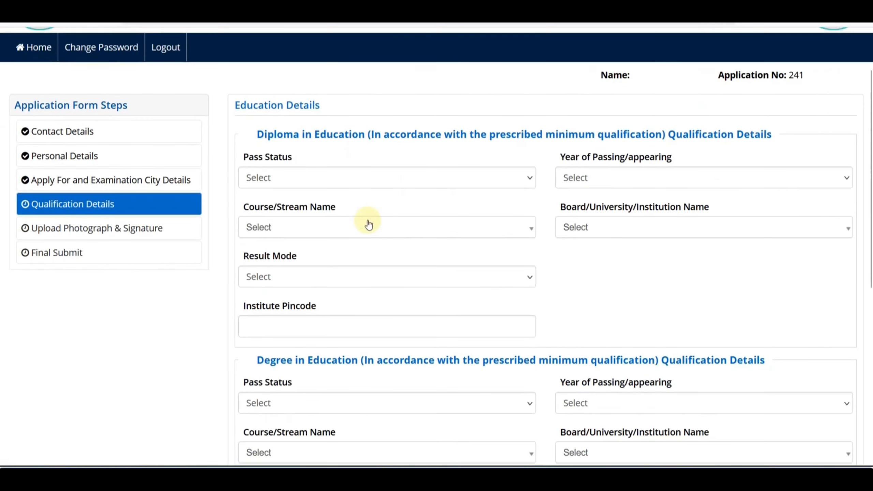
pyautogui.scroll(-3, 368, 247)
pyautogui.scroll(4, 343, 241)
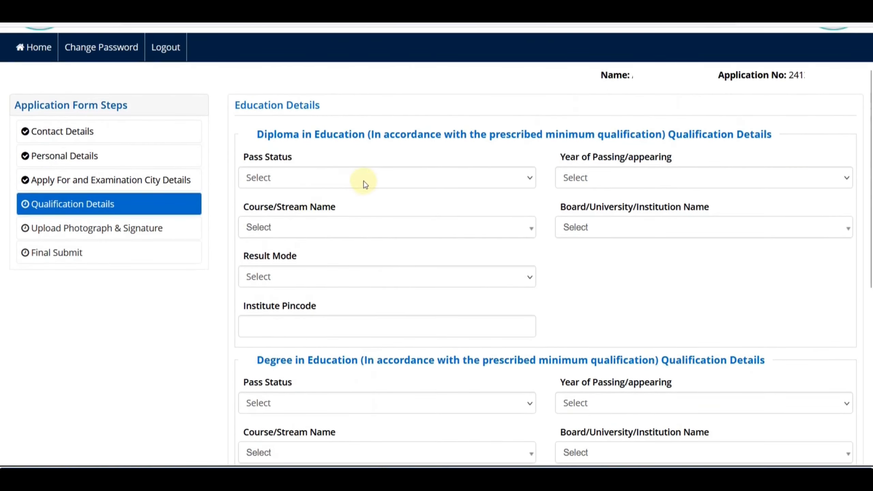
pyautogui.scroll(-3, 368, 182)
pyautogui.scroll(-1, 375, 179)
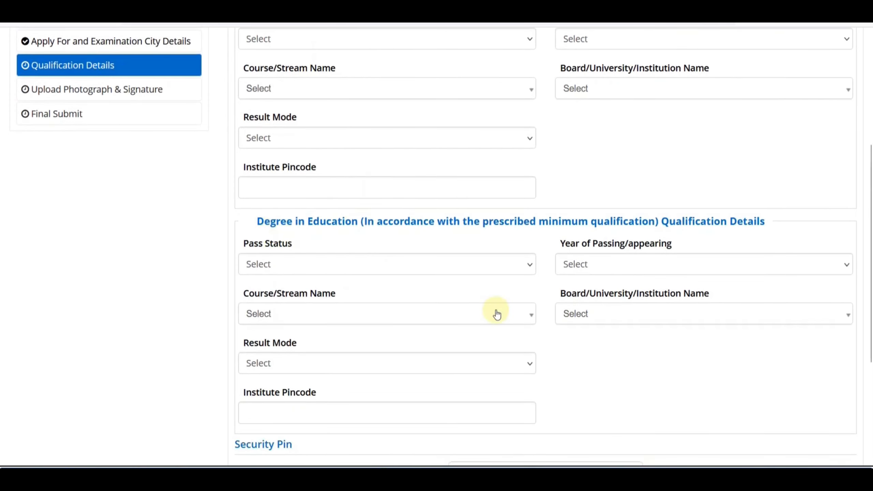
pyautogui.scroll(2, 496, 313)
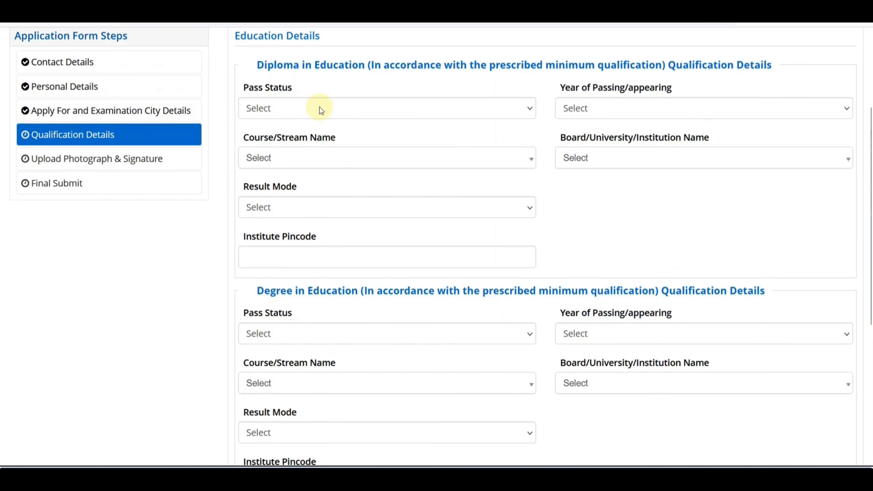
pyautogui.click(329, 117)
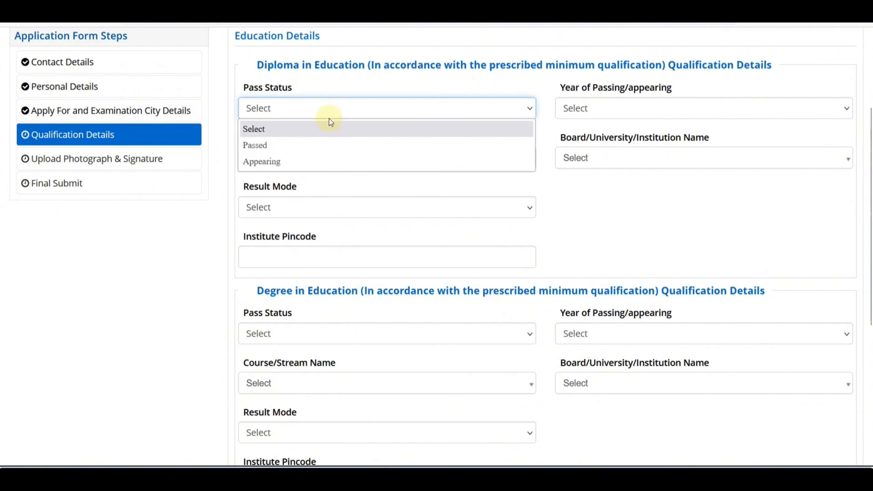
pyautogui.click(315, 150)
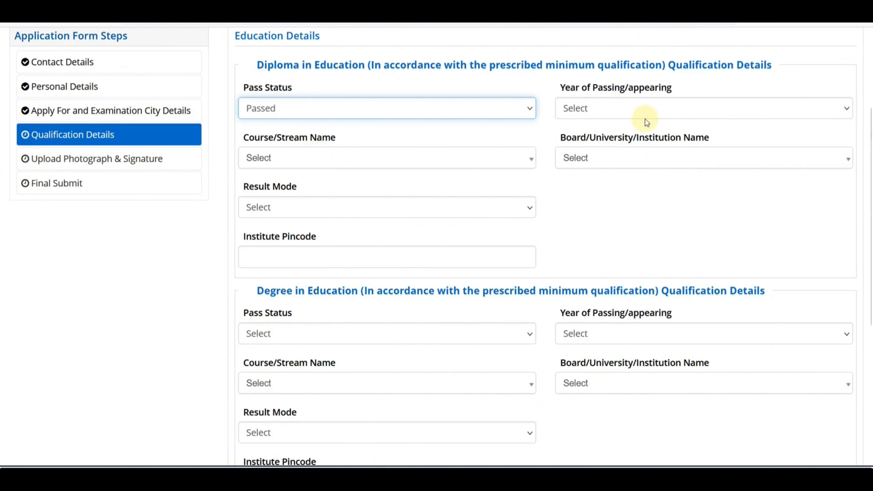
pyautogui.click(643, 114)
pyautogui.click(326, 113)
pyautogui.click(305, 162)
pyautogui.click(581, 113)
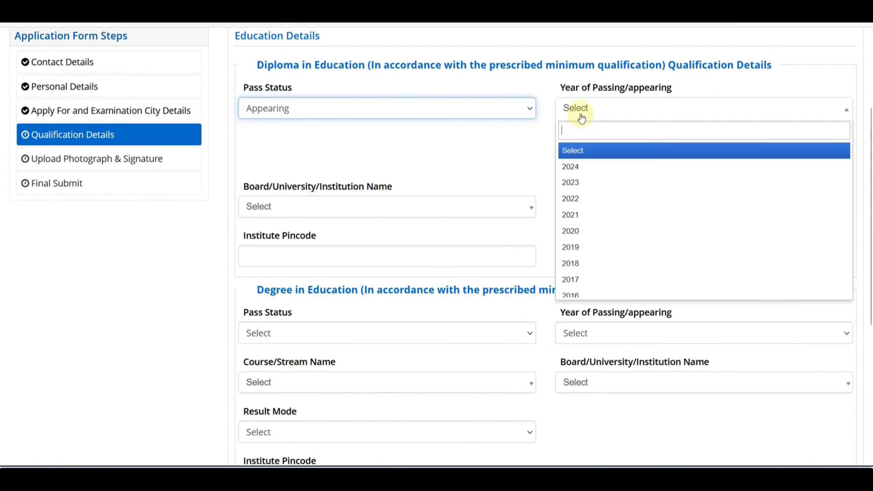
pyautogui.click(582, 167)
pyautogui.click(584, 114)
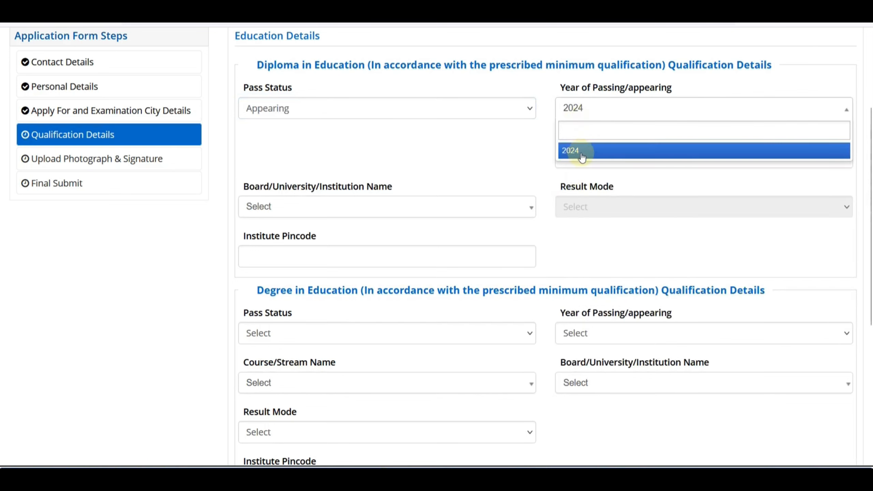
pyautogui.click(371, 115)
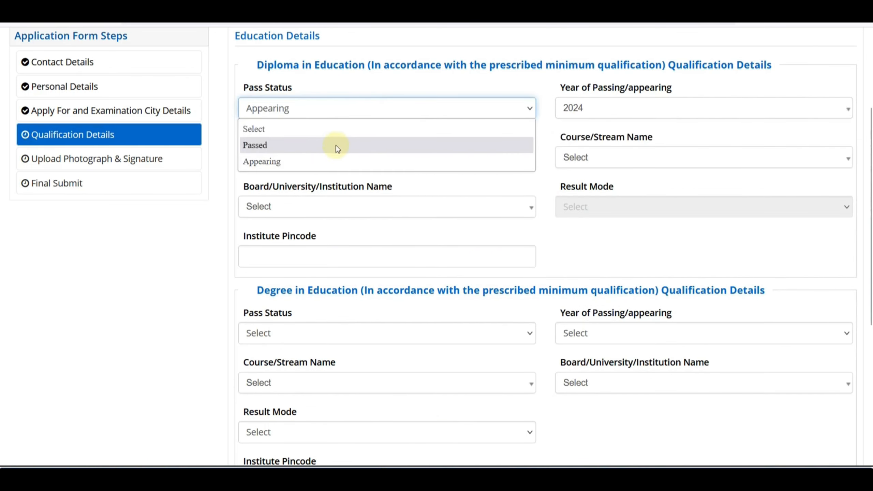
pyautogui.click(335, 144)
# Set the diploma passing year to 2021 and the course to Education/Elementry Education etc.
pyautogui.click(611, 115)
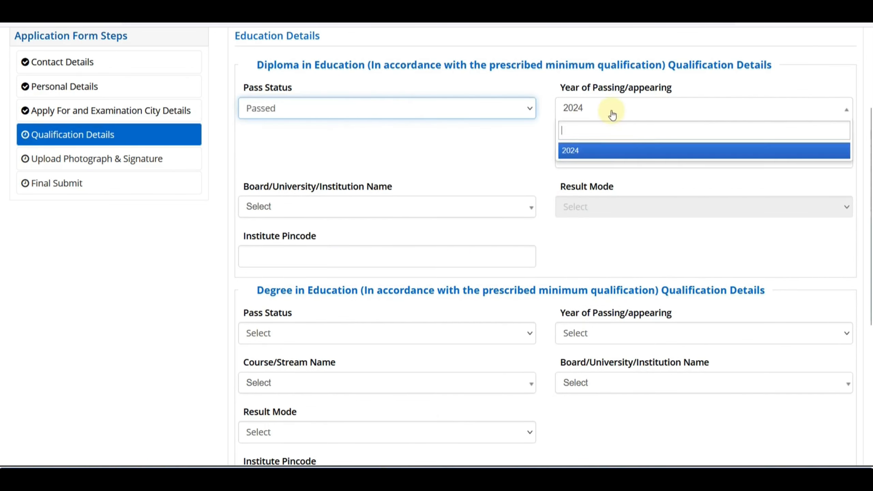
pyautogui.click(534, 135)
pyautogui.click(575, 114)
pyautogui.click(591, 216)
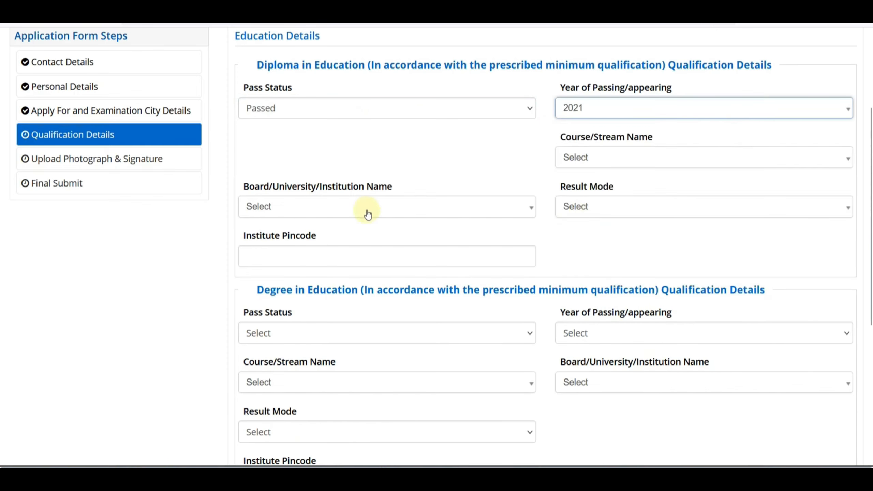
pyautogui.click(581, 163)
pyautogui.click(591, 215)
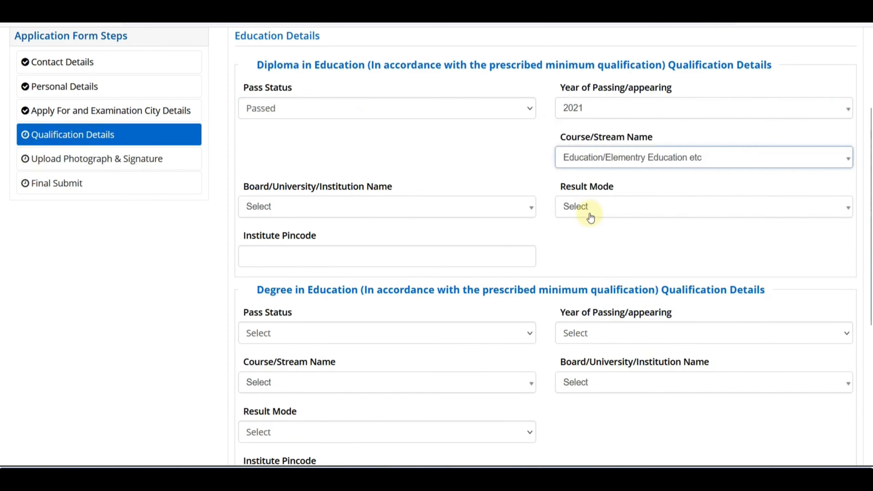
# Search the board list for 'UNIVERSITY OFR' and pick the physical education department entry.
pyautogui.click(382, 207)
pyautogui.click(409, 279)
pyautogui.click(310, 214)
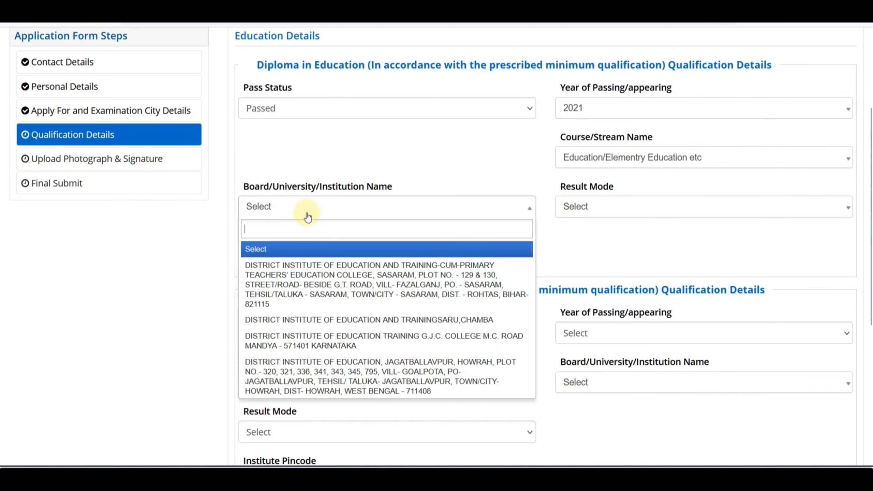
pyautogui.write('U')
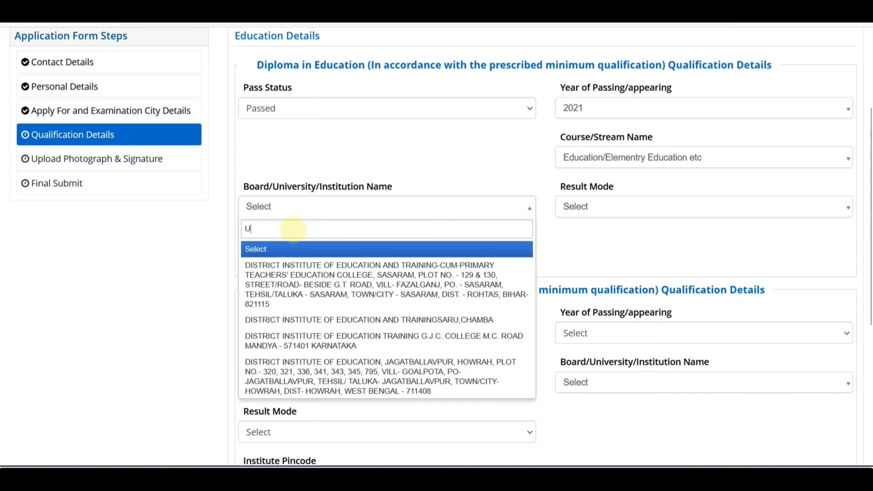
pyautogui.write('NIVERSI')
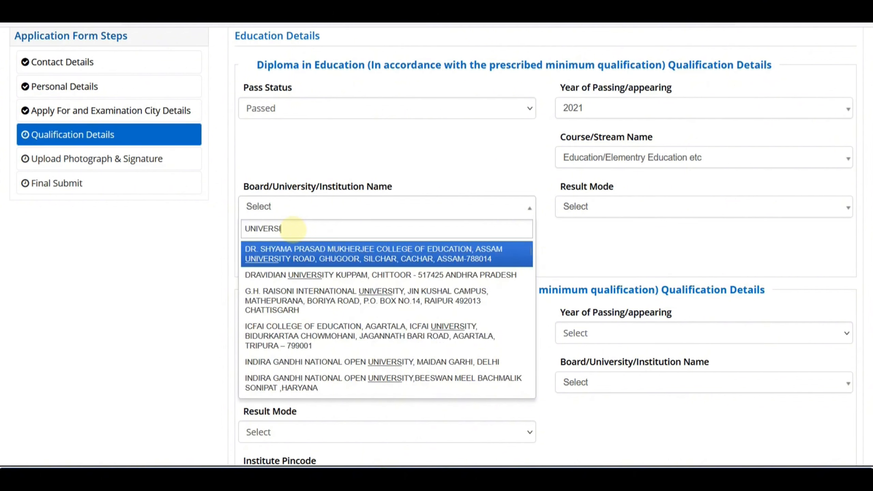
pyautogui.write('TY OF')
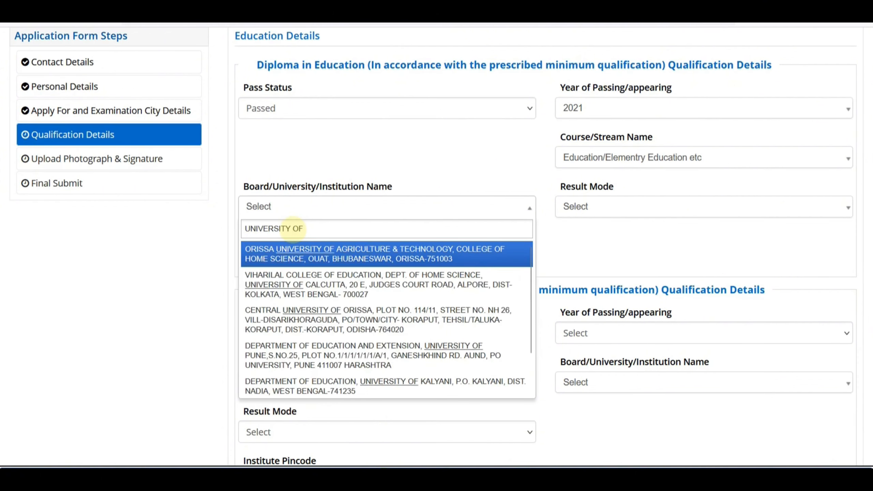
pyautogui.write('R')
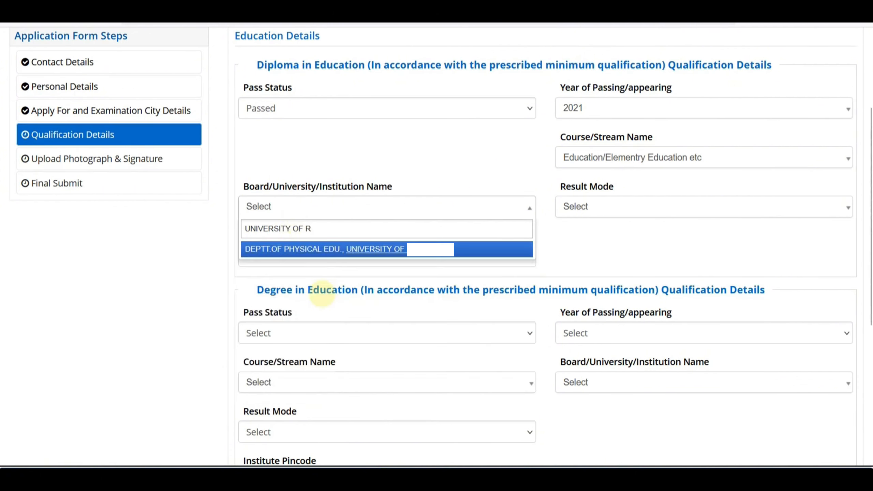
pyautogui.click(332, 249)
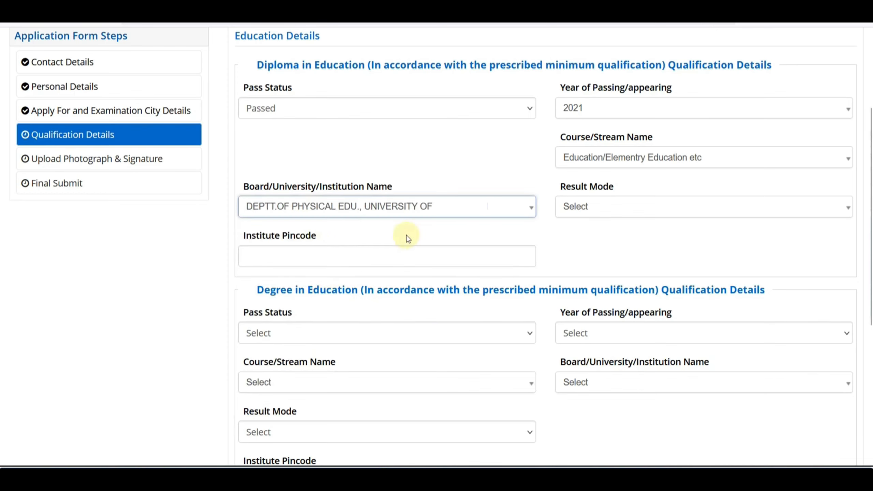
# Choose Percentage result mode with 611 of 900 marks, giving 67.89%.
pyautogui.click(602, 214)
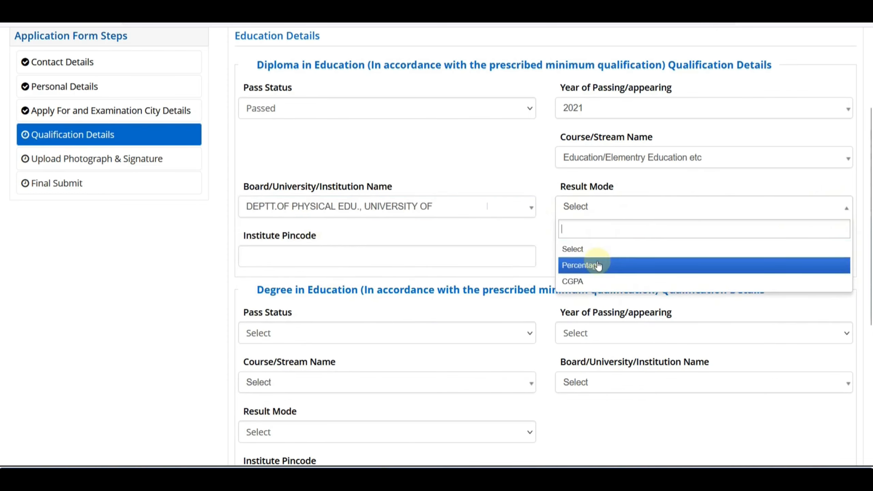
pyautogui.click(596, 264)
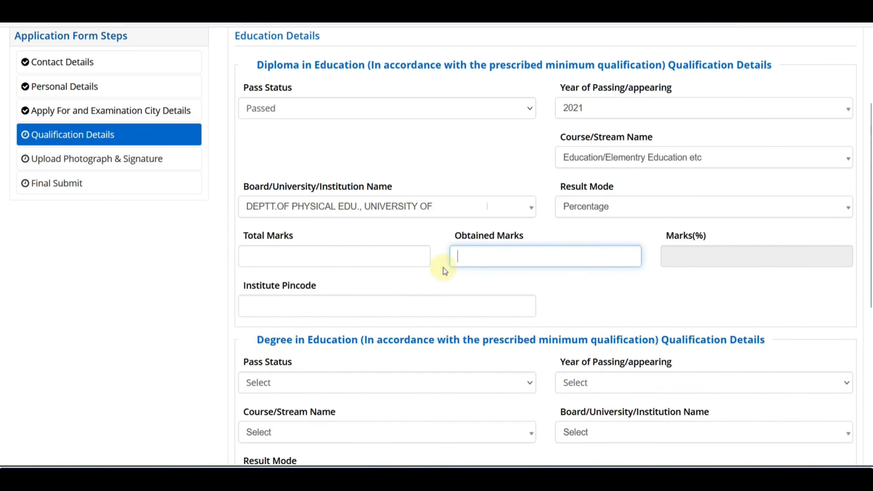
pyautogui.click(351, 267)
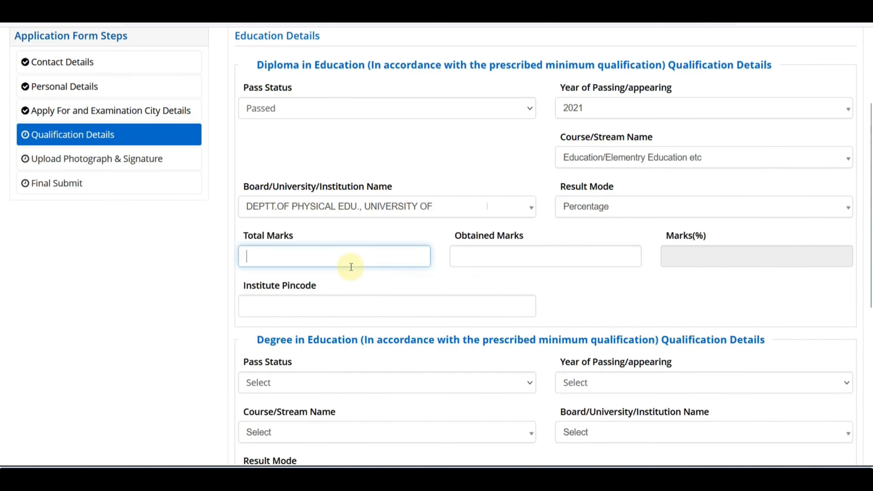
pyautogui.press('Tab')
pyautogui.write('611')
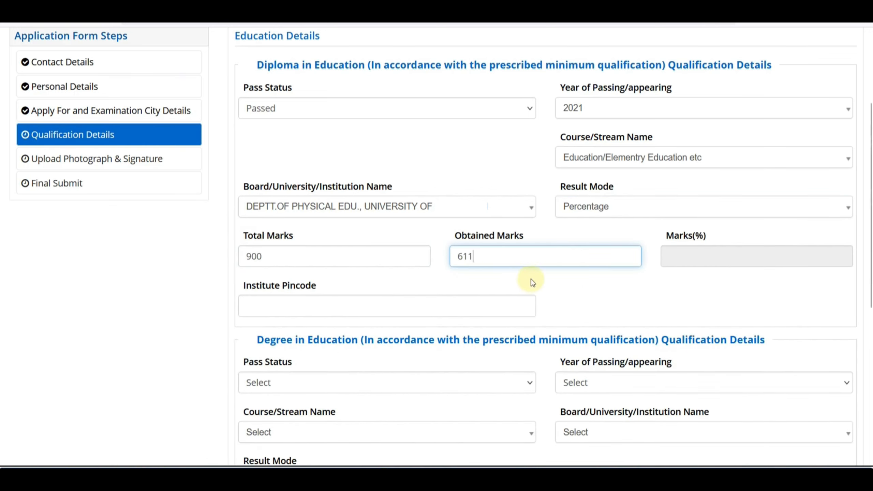
pyautogui.click(529, 283)
pyautogui.click(280, 306)
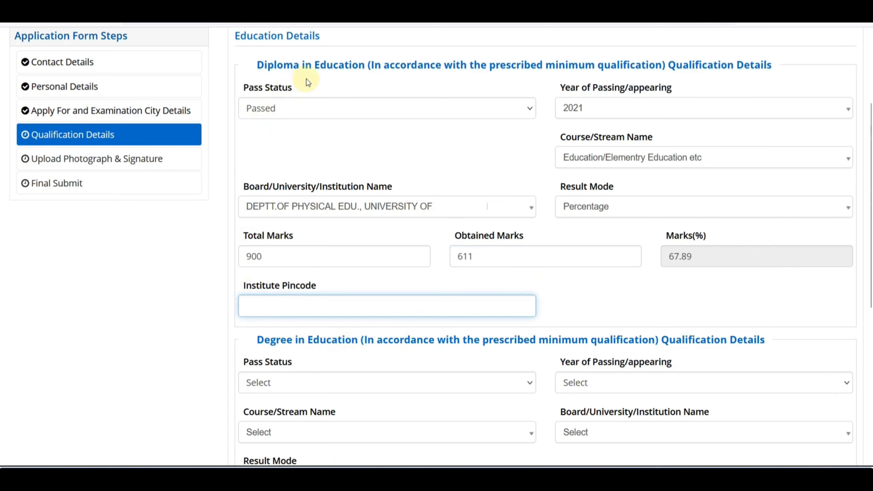
pyautogui.scroll(-4, 388, 248)
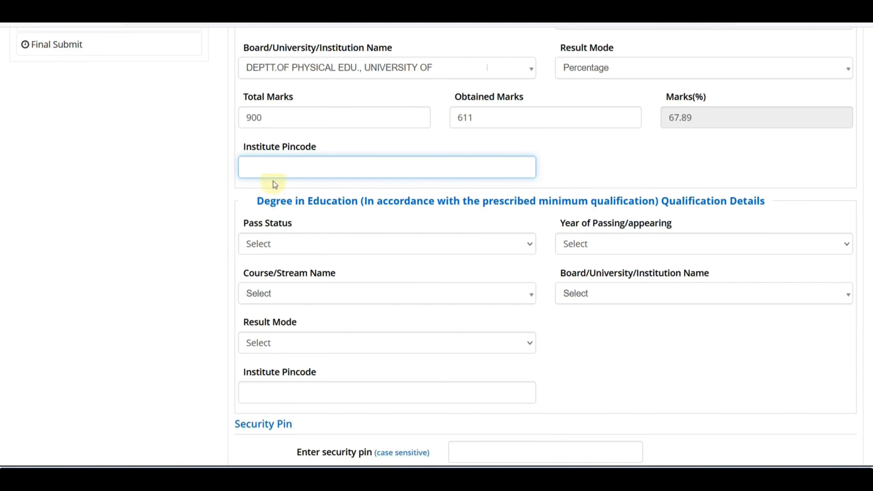
# Set the Degree in Education pass status to Passed.
pyautogui.click(282, 213)
pyautogui.scroll(-4, 286, 242)
pyautogui.click(285, 111)
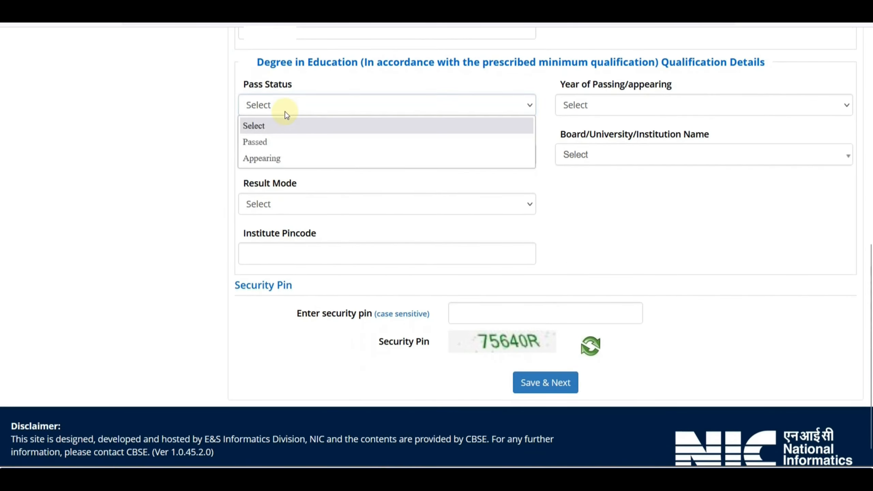
pyautogui.click(284, 138)
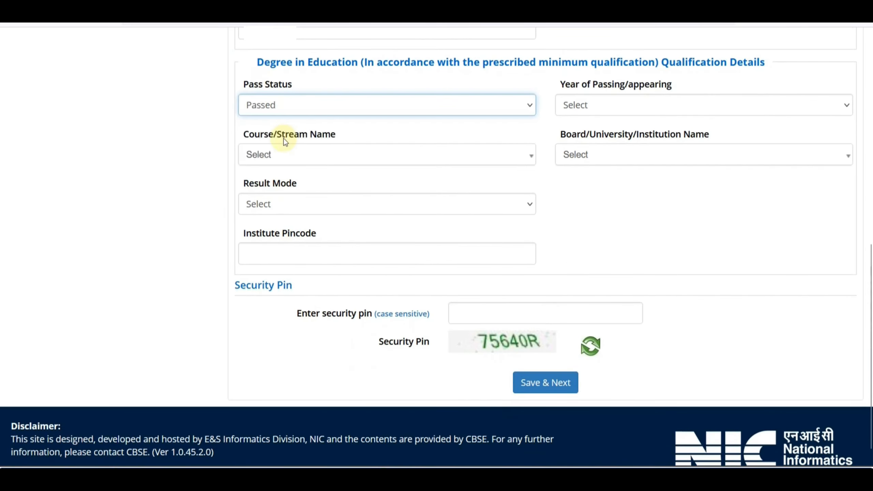
pyautogui.click(275, 109)
pyautogui.click(276, 160)
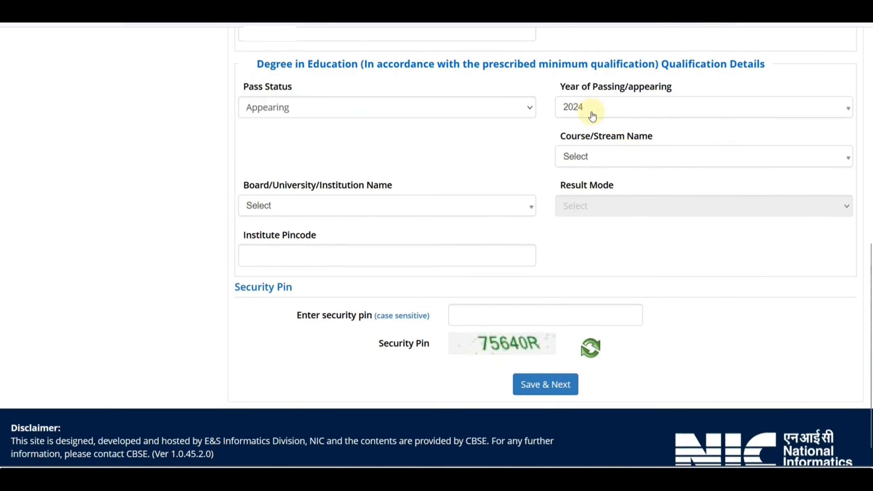
pyautogui.click(289, 116)
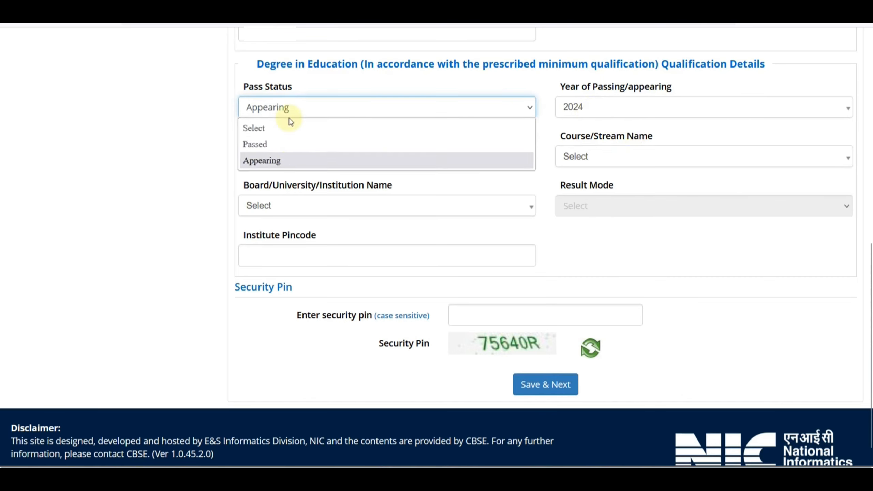
pyautogui.click(287, 146)
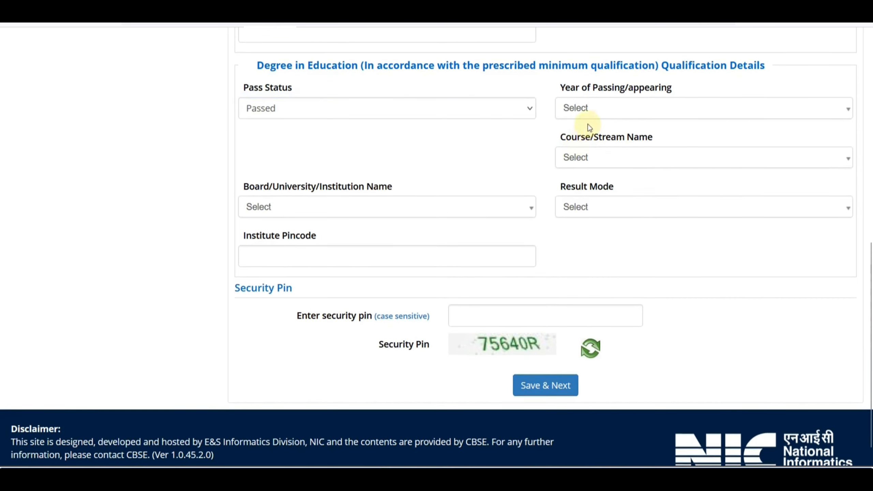
# Set the degree passing year to 2023 and the course to Education/Elementry Education etc.
pyautogui.click(588, 114)
pyautogui.click(585, 180)
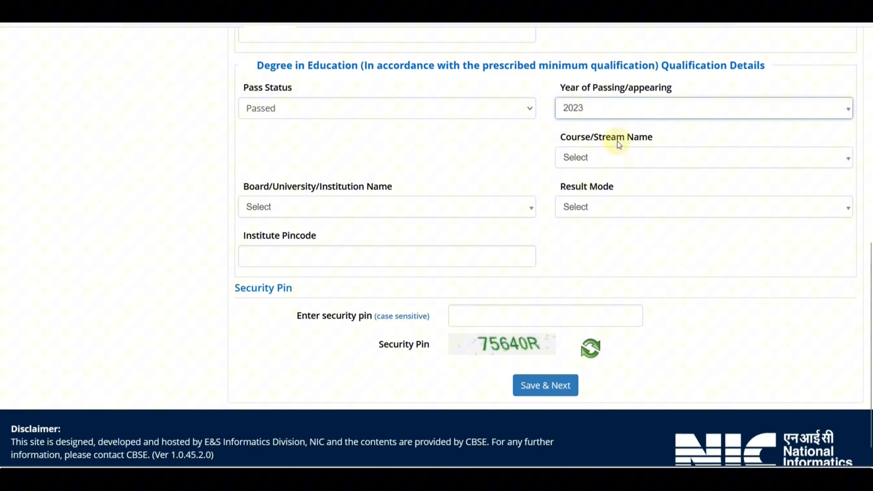
pyautogui.click(603, 162)
pyautogui.click(604, 214)
# Search the institution list for 'UNIVERITY' to pick the degree's university.
pyautogui.click(330, 213)
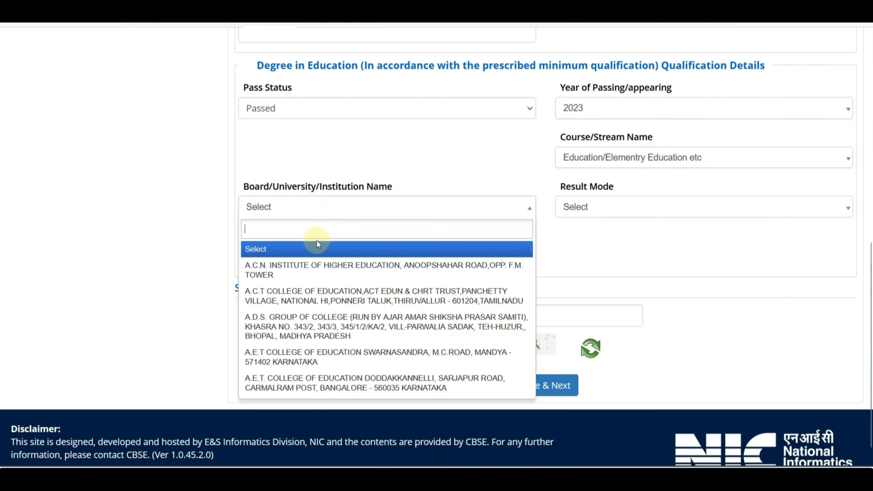
pyautogui.click(317, 244)
pyautogui.click(309, 207)
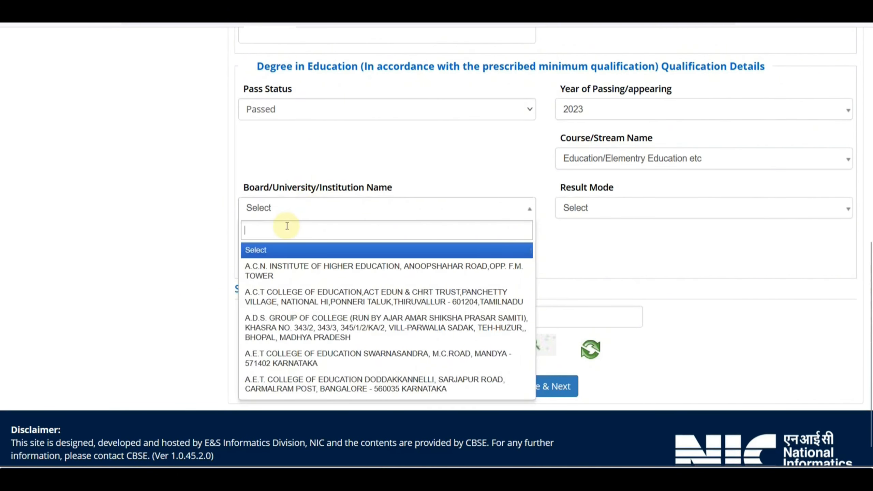
pyautogui.write('UNIV')
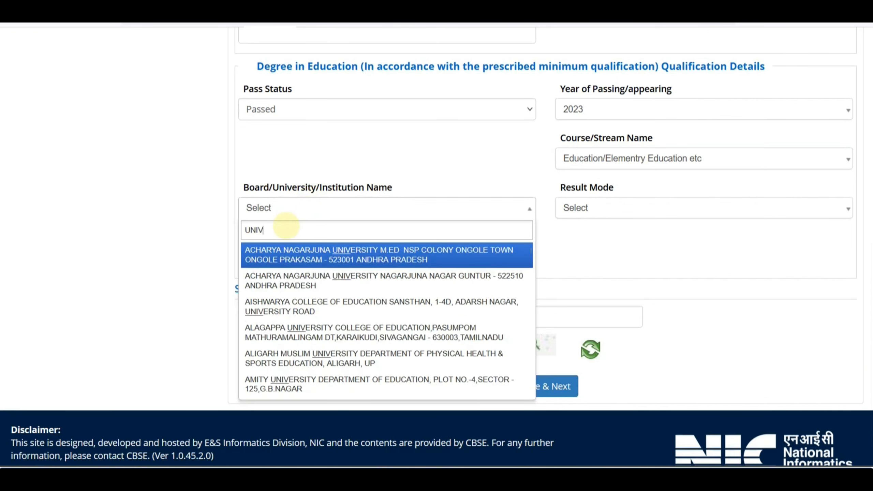
pyautogui.write('ERITY')
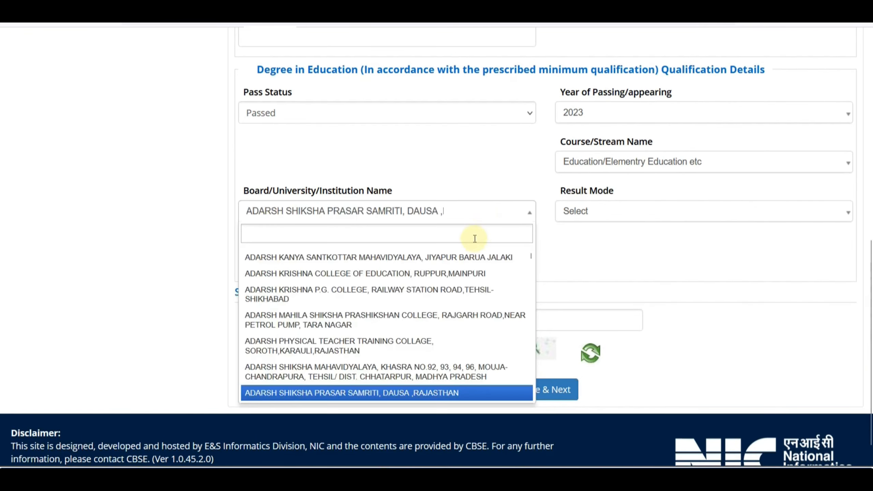
pyautogui.scroll(1, 532, 256)
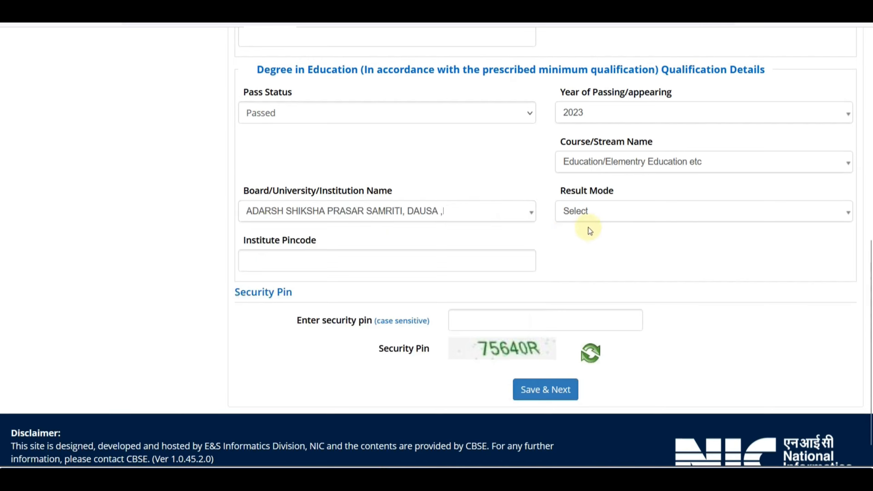
# Choose Percentage result mode with 658 of 900 marks, giving 73.11%.
pyautogui.click(581, 213)
pyautogui.click(598, 269)
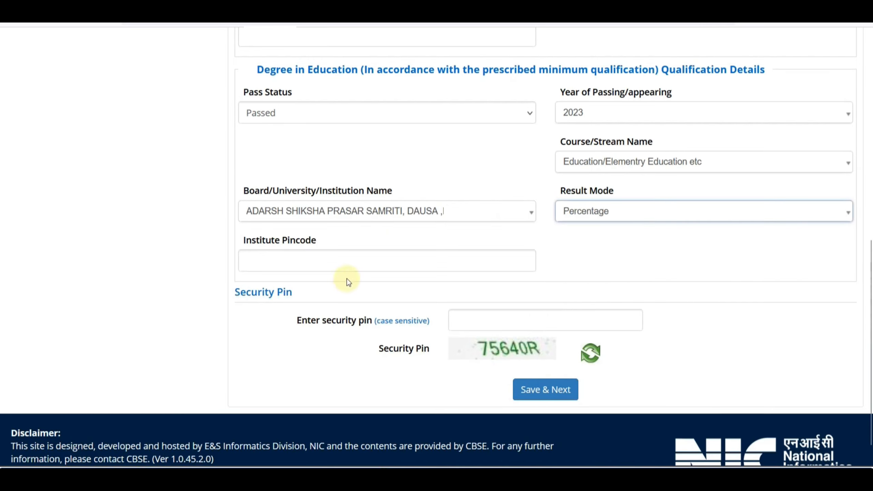
pyautogui.click(290, 263)
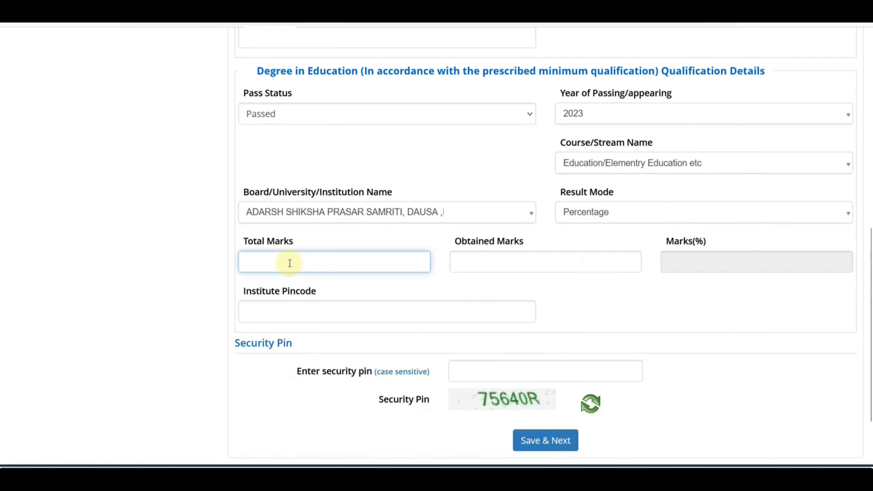
pyautogui.write('900')
pyautogui.press('Tab')
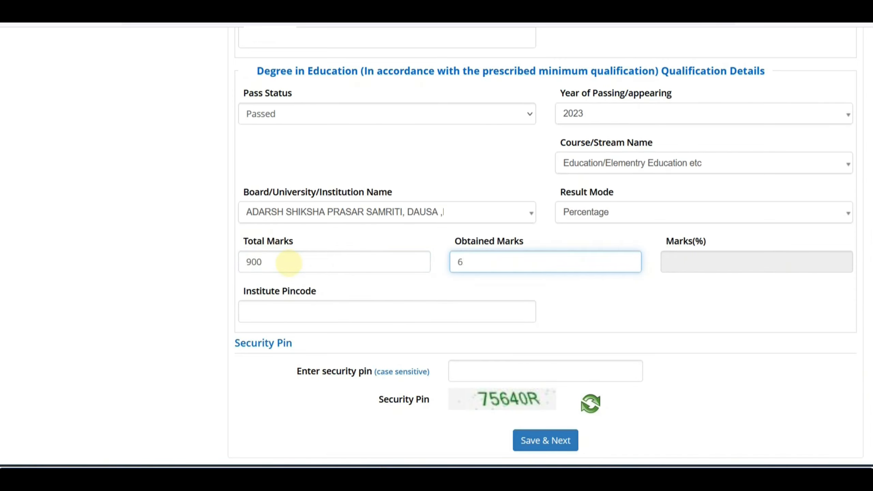
pyautogui.click(279, 312)
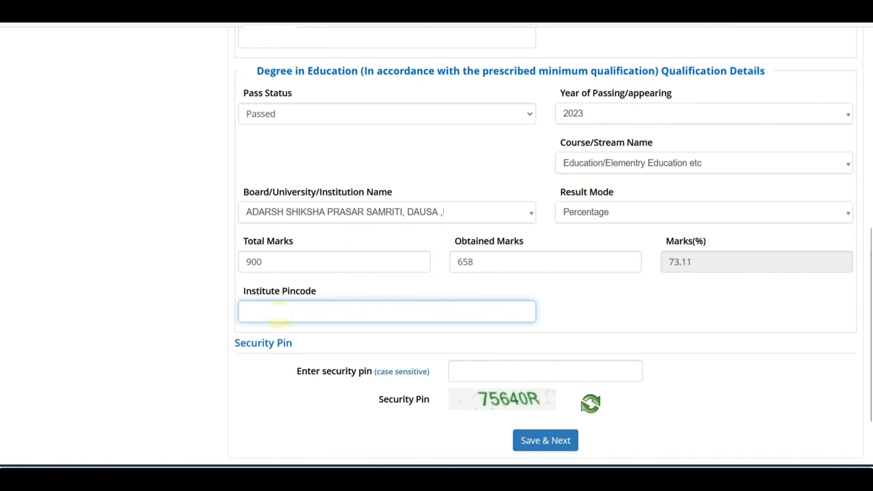
# Enter the security pin and save the qualification section with Save & Next.
pyautogui.scroll(-2, 464, 356)
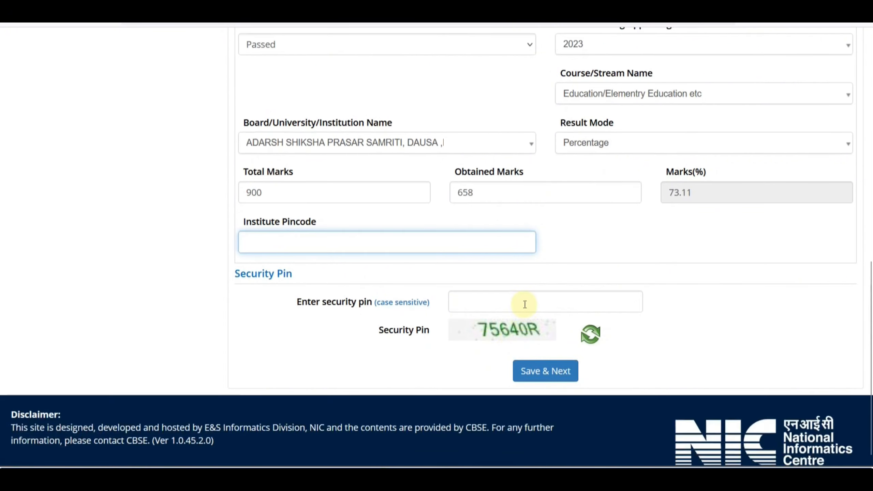
pyautogui.click(522, 302)
pyautogui.write('7564')
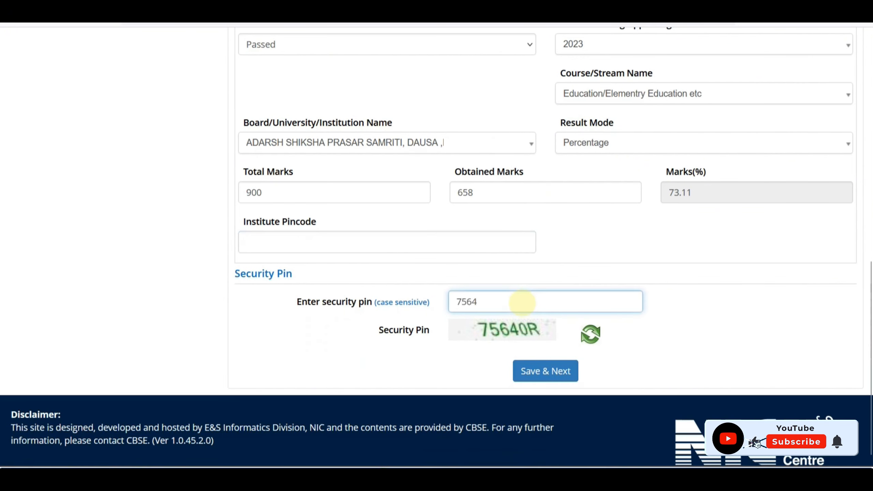
pyautogui.write('0R')
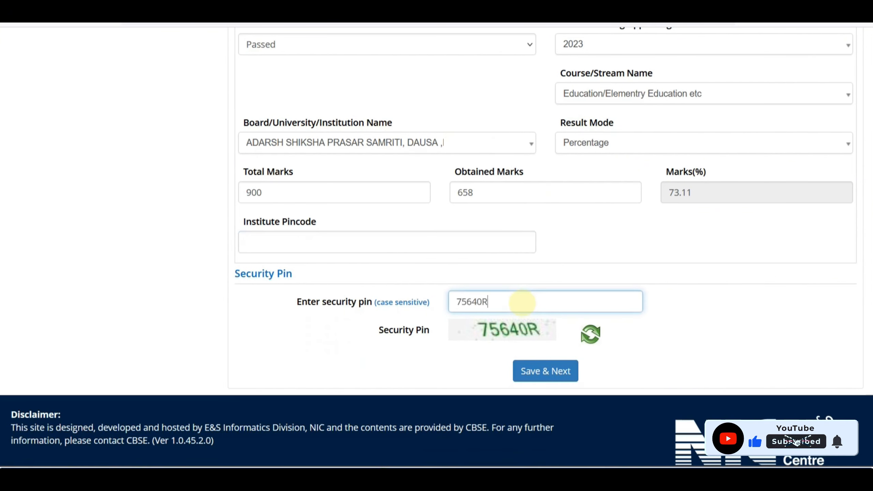
pyautogui.click(560, 371)
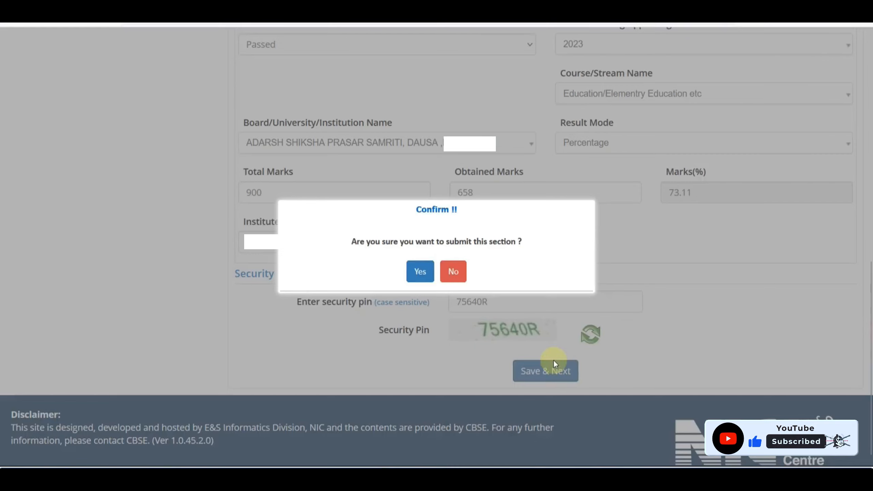
# Confirm the section submission, then verify name, father's name, date of birth, gender and category.
pyautogui.click(424, 267)
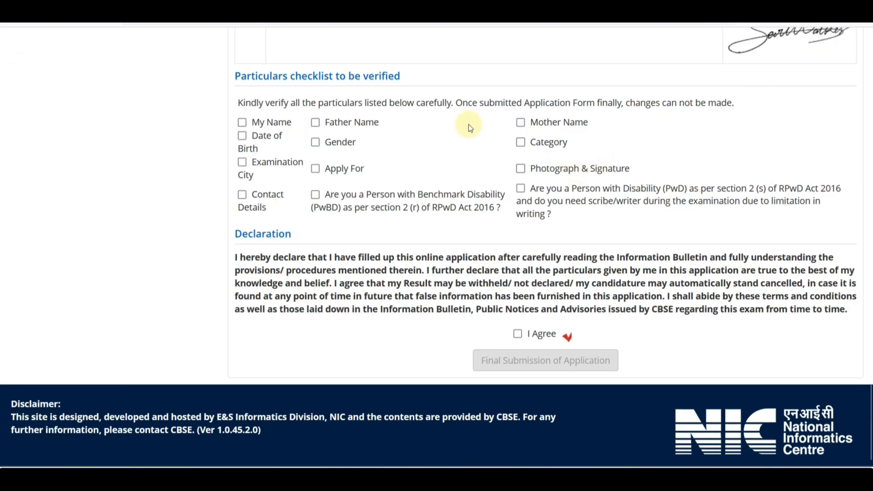
pyautogui.click(243, 123)
pyautogui.click(314, 122)
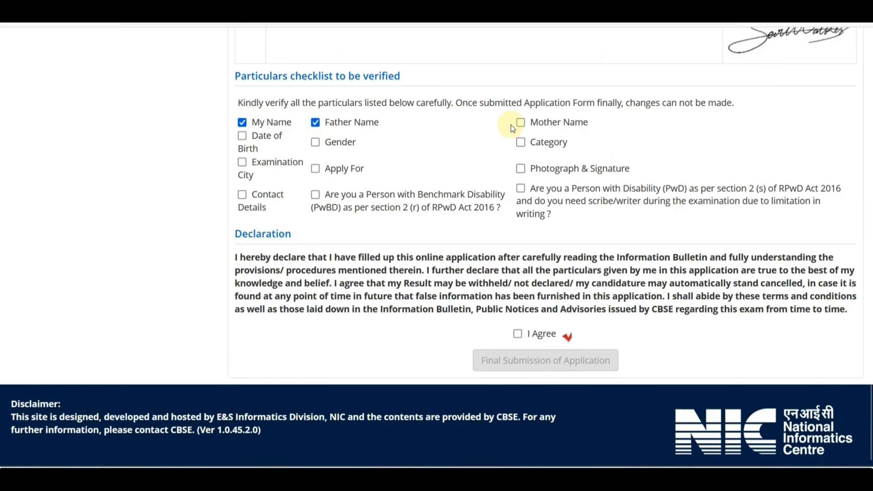
pyautogui.click(242, 136)
pyautogui.click(315, 142)
pyautogui.click(521, 141)
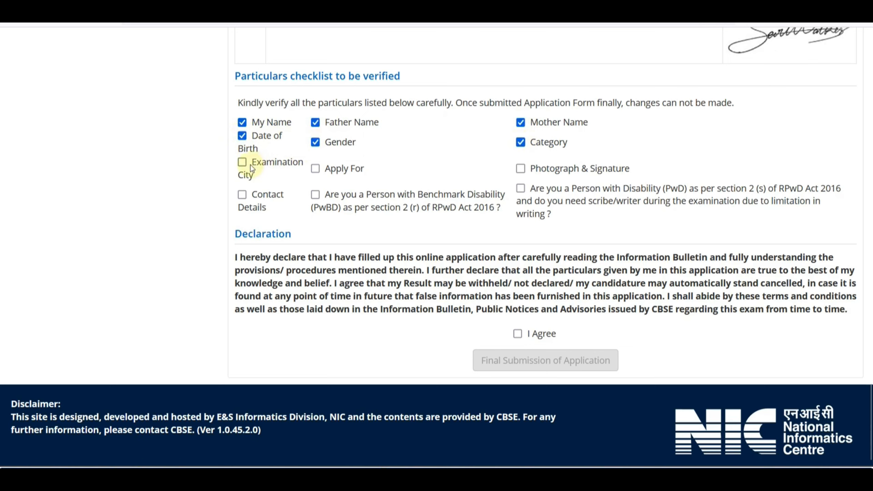
# Verify the remaining checklist items, agree to the declaration and finally submit the application.
pyautogui.click(315, 169)
pyautogui.click(520, 169)
pyautogui.click(242, 195)
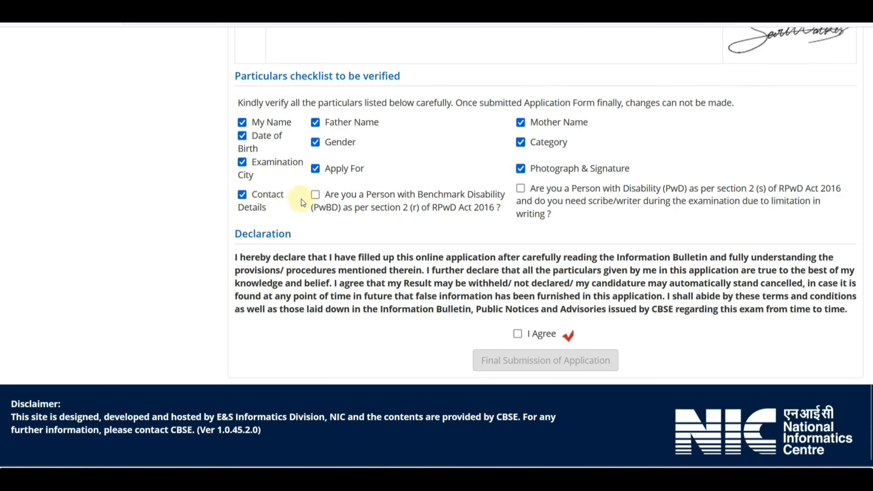
pyautogui.click(315, 194)
pyautogui.click(520, 188)
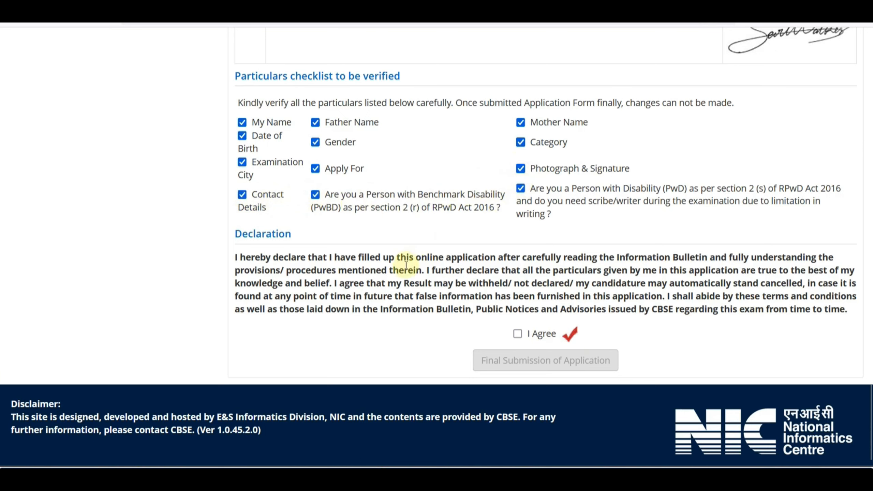
pyautogui.click(518, 334)
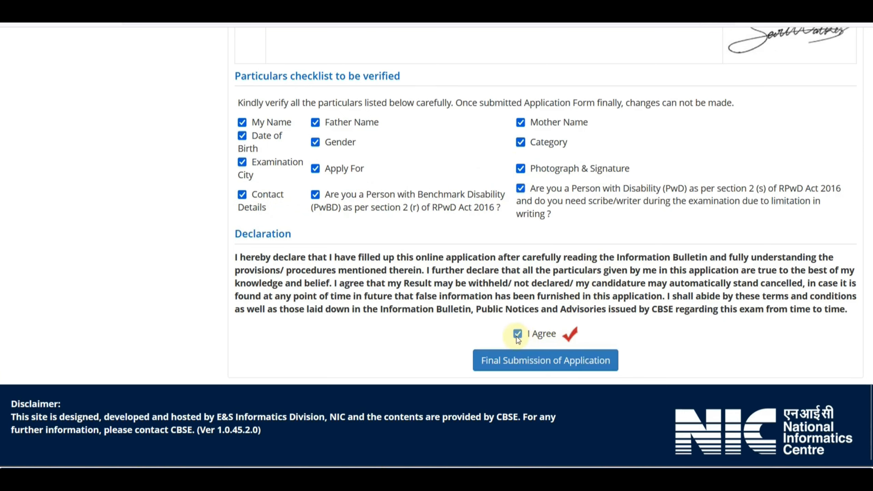
pyautogui.click(581, 365)
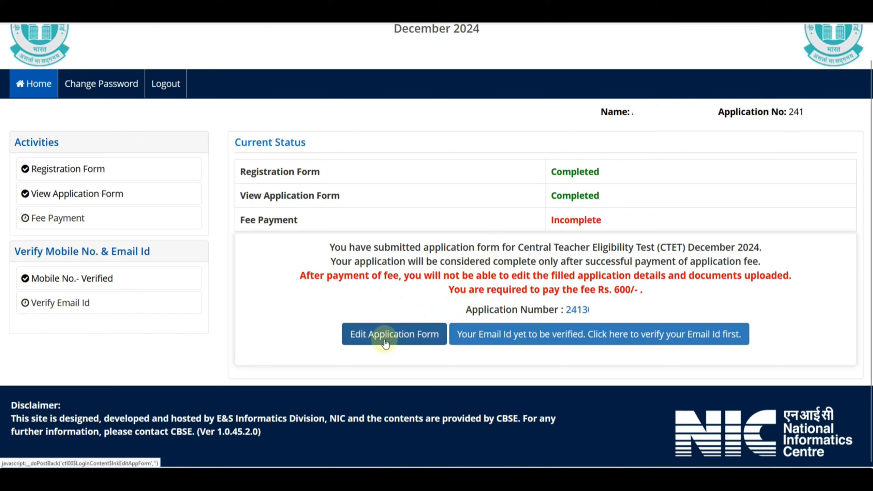
# Go to Fee Payment to reach the BillDesk page for the CTET fee.
pyautogui.click(517, 346)
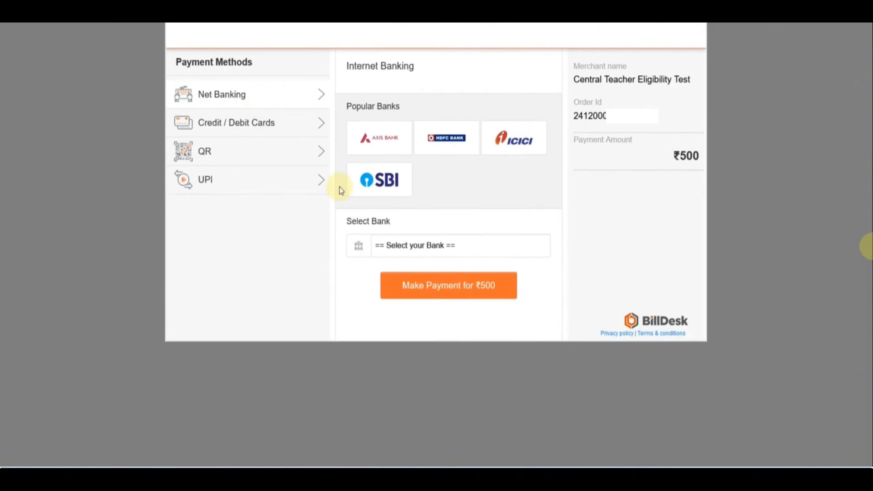
# Check the UPI option, then settle on the Credit / Debit Cards payment form.
pyautogui.click(284, 105)
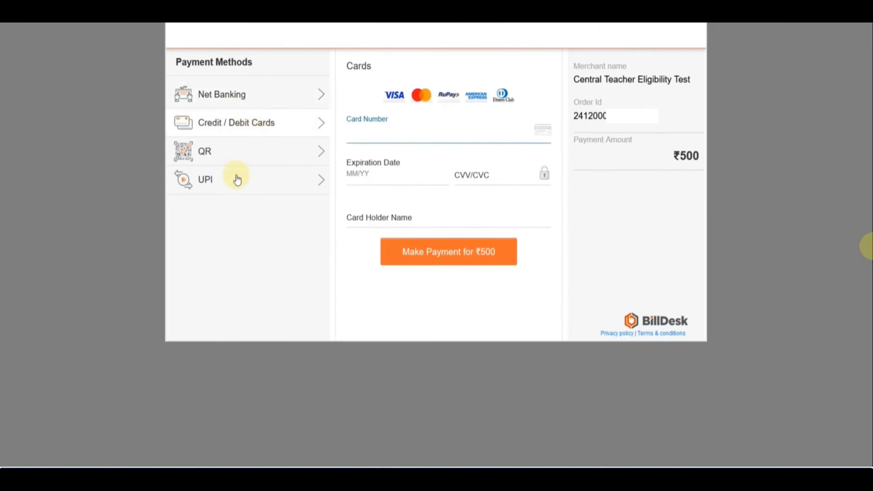
pyautogui.click(235, 177)
pyautogui.click(244, 123)
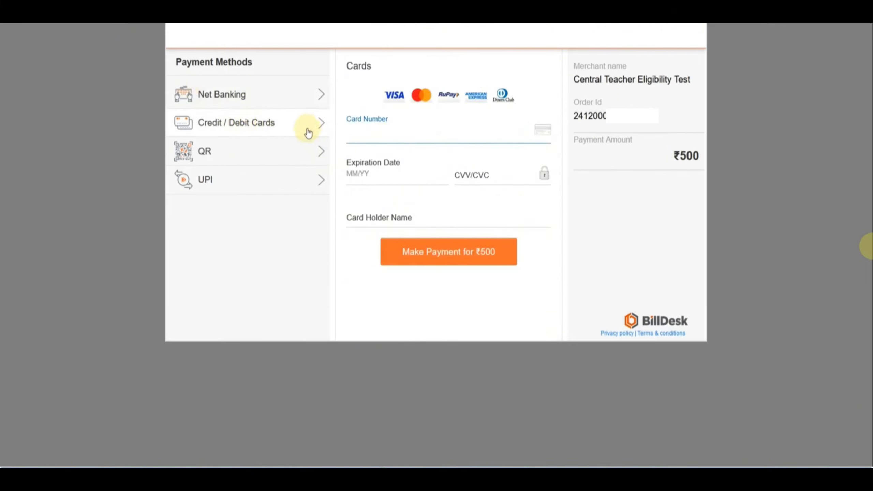